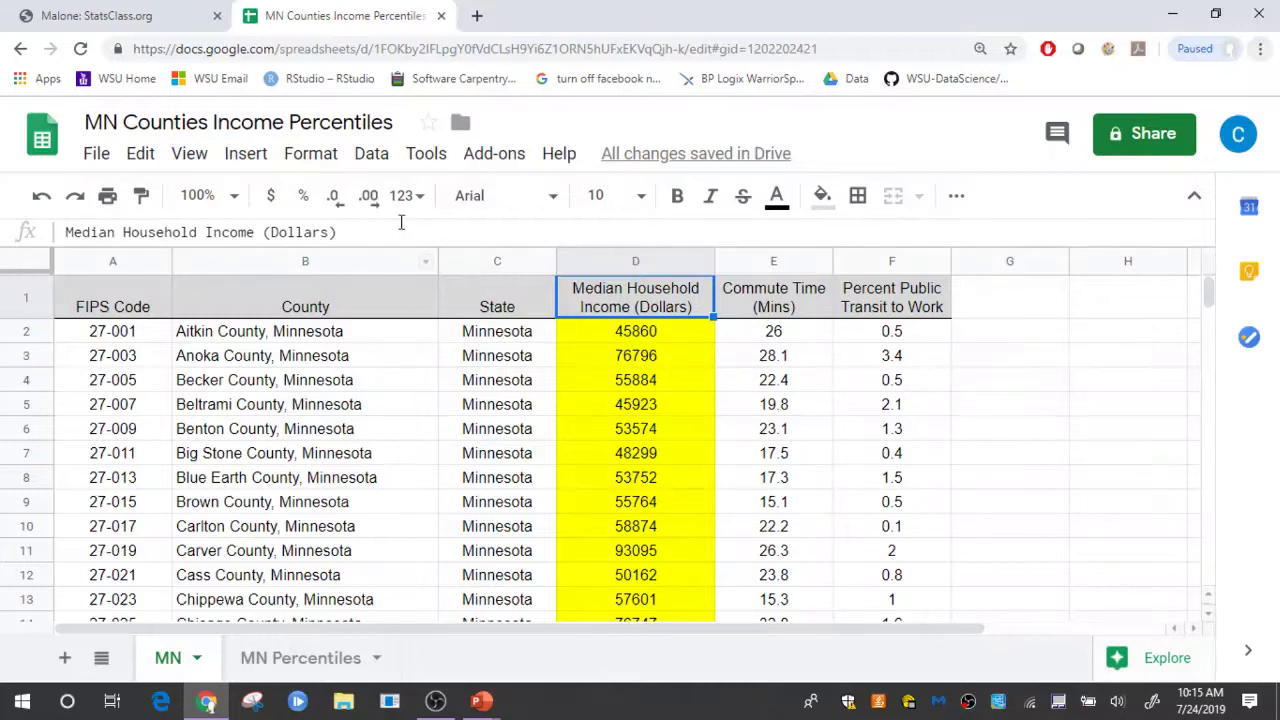
- Start a new named range on the MN sheet and name it MN_Household_Income
{"action": "left_click", "coordinate": [368, 153]}
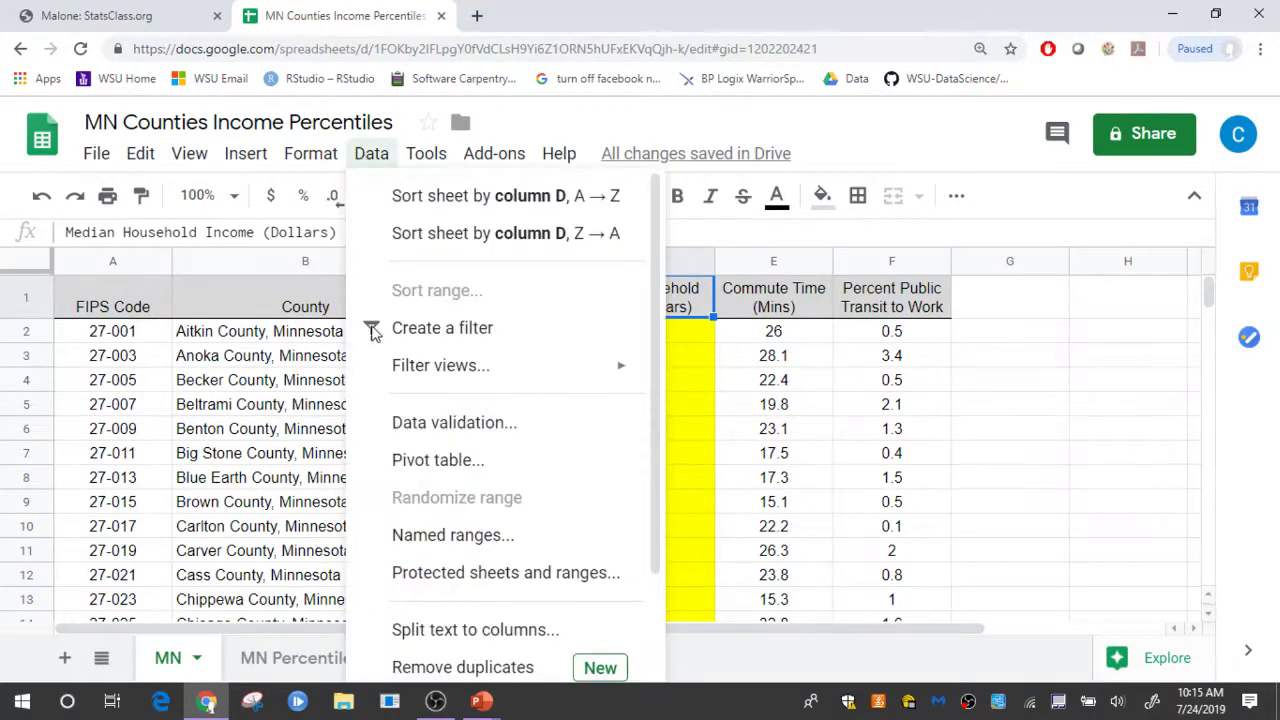
{"action": "left_click", "coordinate": [435, 533]}
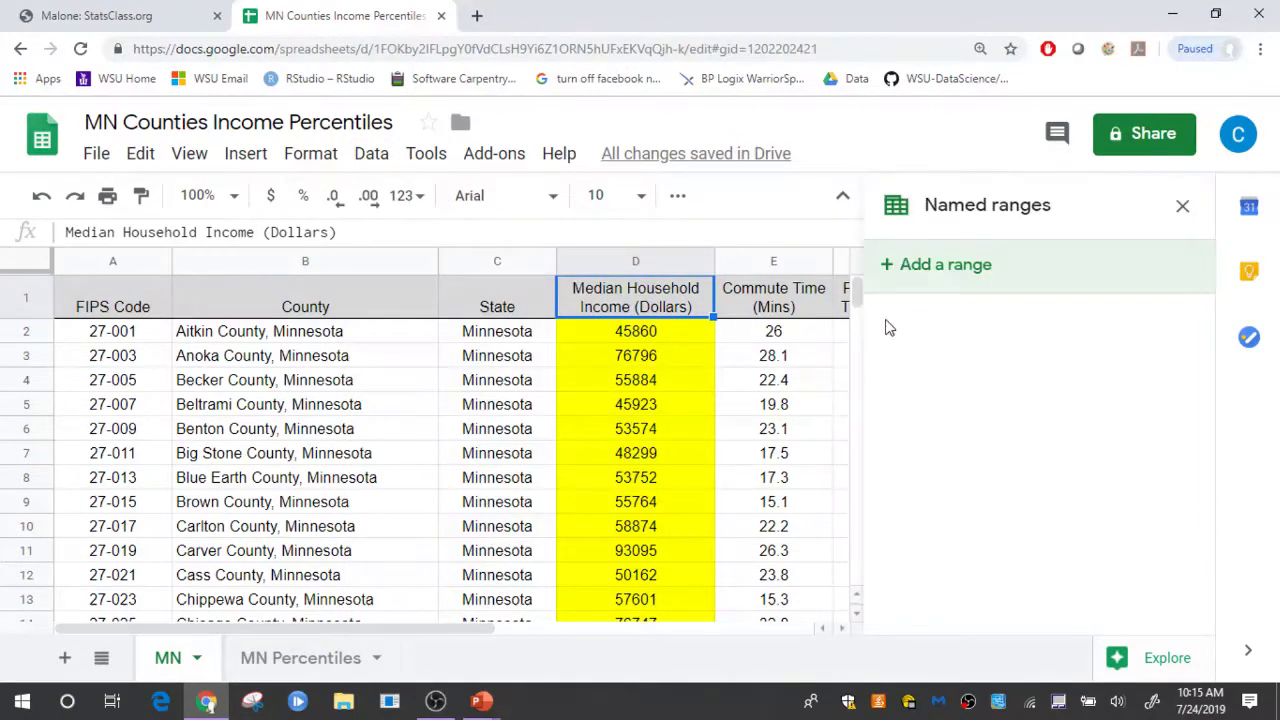
{"action": "left_click", "coordinate": [927, 266]}
{"action": "key", "text": "BackSpace"}
{"action": "type", "text": "MN_Household_"}
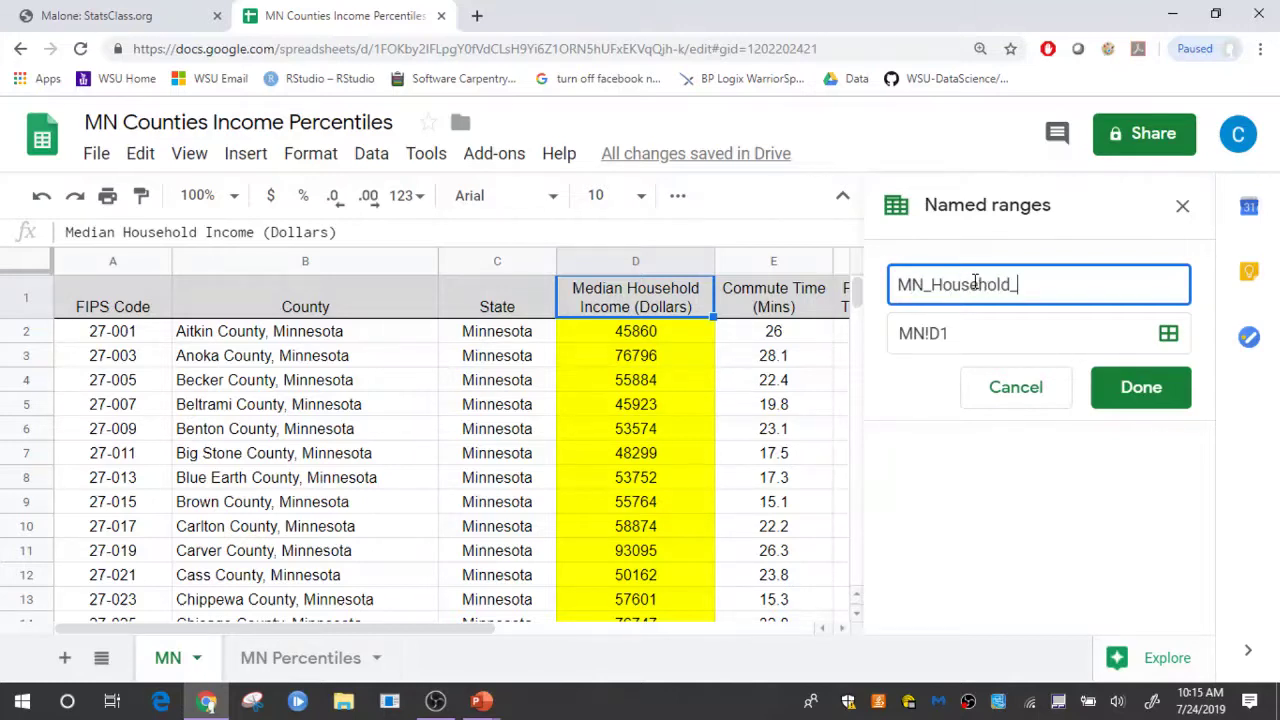
{"action": "type", "text": "Income"}
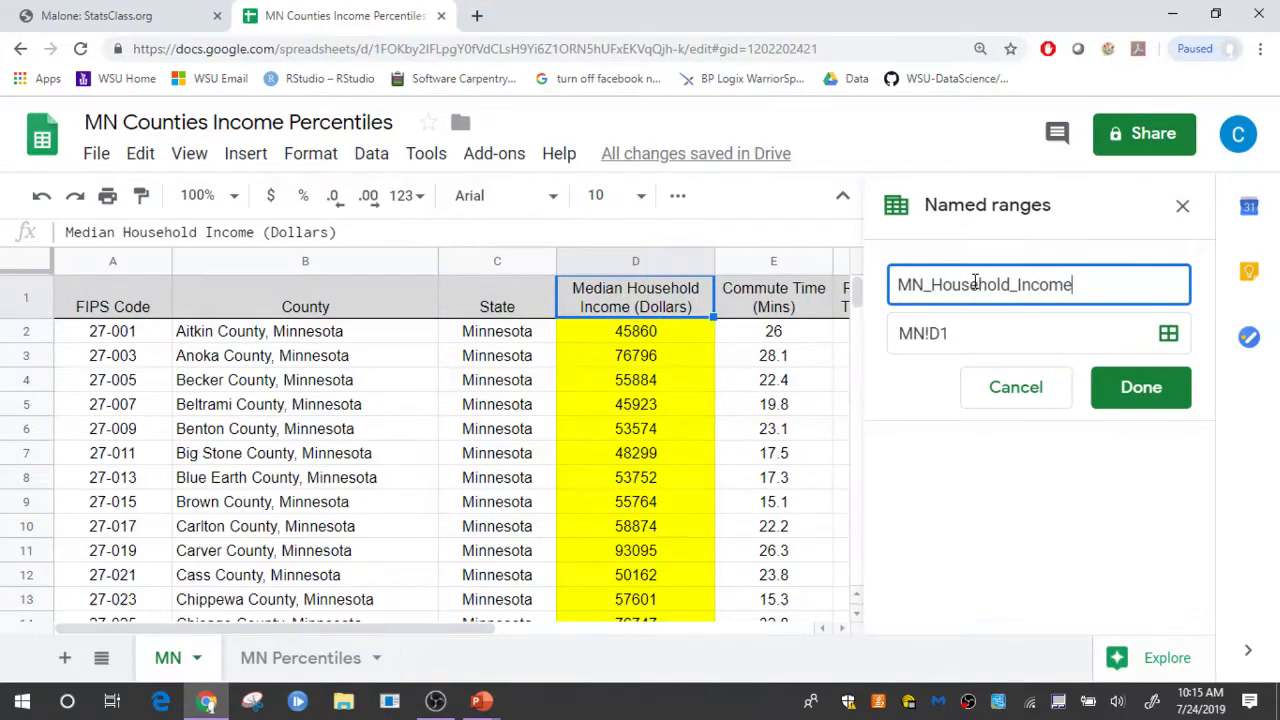
- Assign the median household income values in D2:D88 to the named range and save it
{"action": "left_click", "coordinate": [1169, 336]}
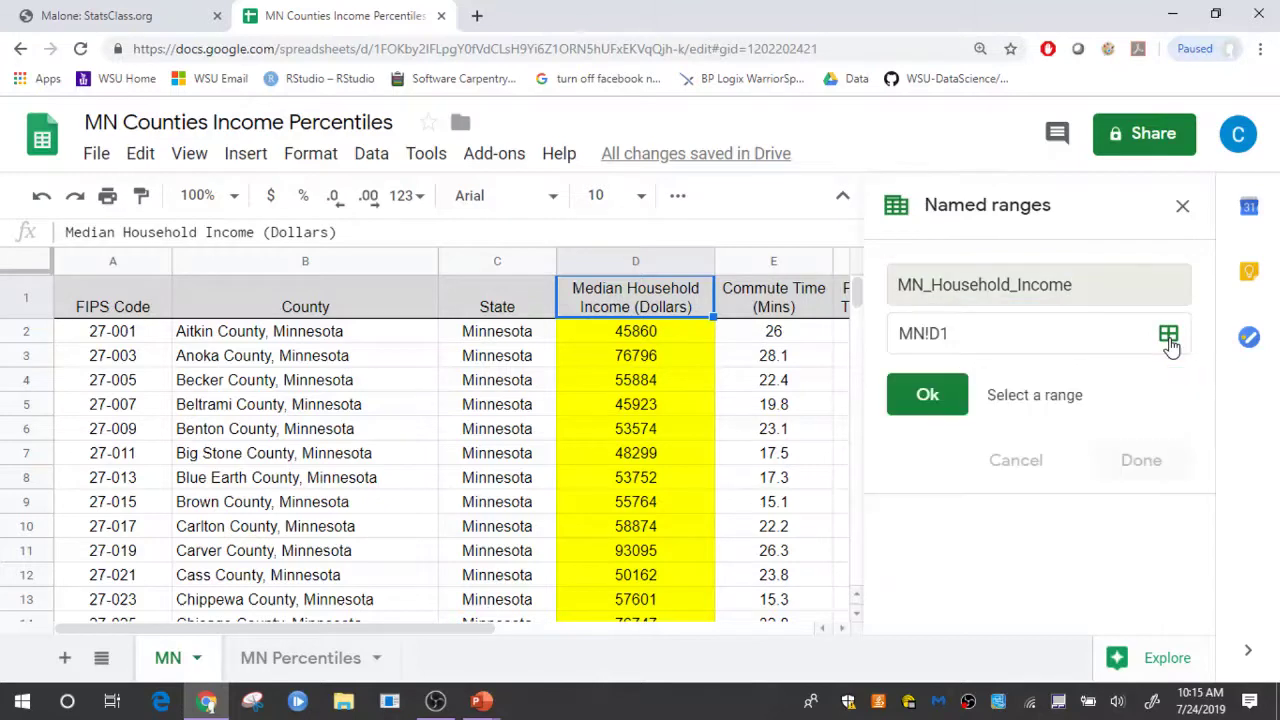
{"action": "left_click", "coordinate": [1001, 335]}
{"action": "left_click", "coordinate": [639, 336]}
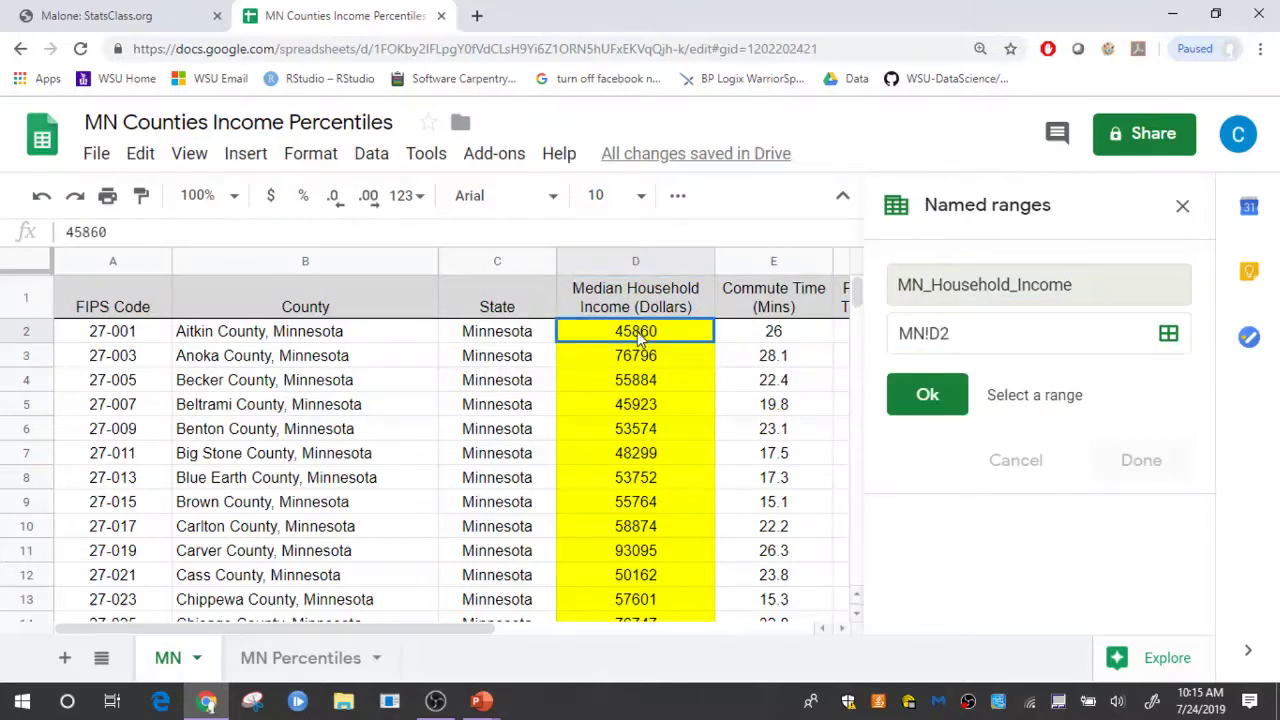
{"action": "left_click_drag", "start_coordinate": [639, 336], "coordinate": [663, 366]}
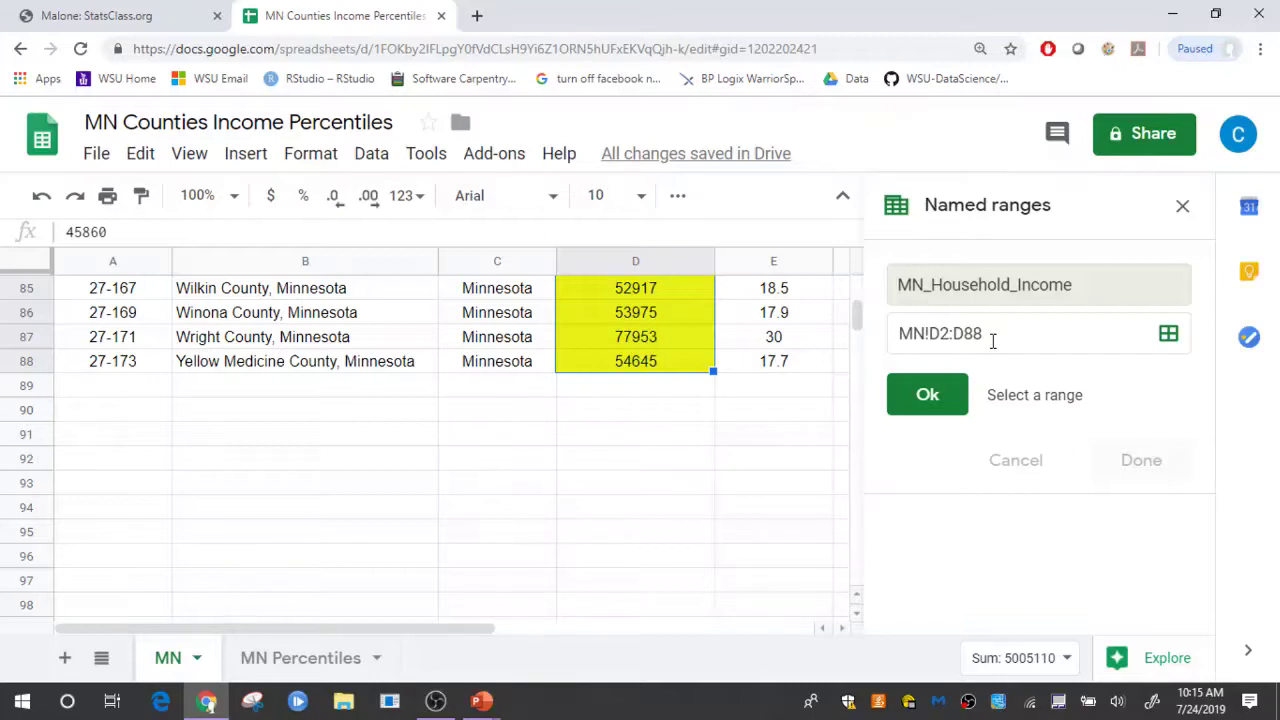
{"action": "left_click", "coordinate": [928, 394]}
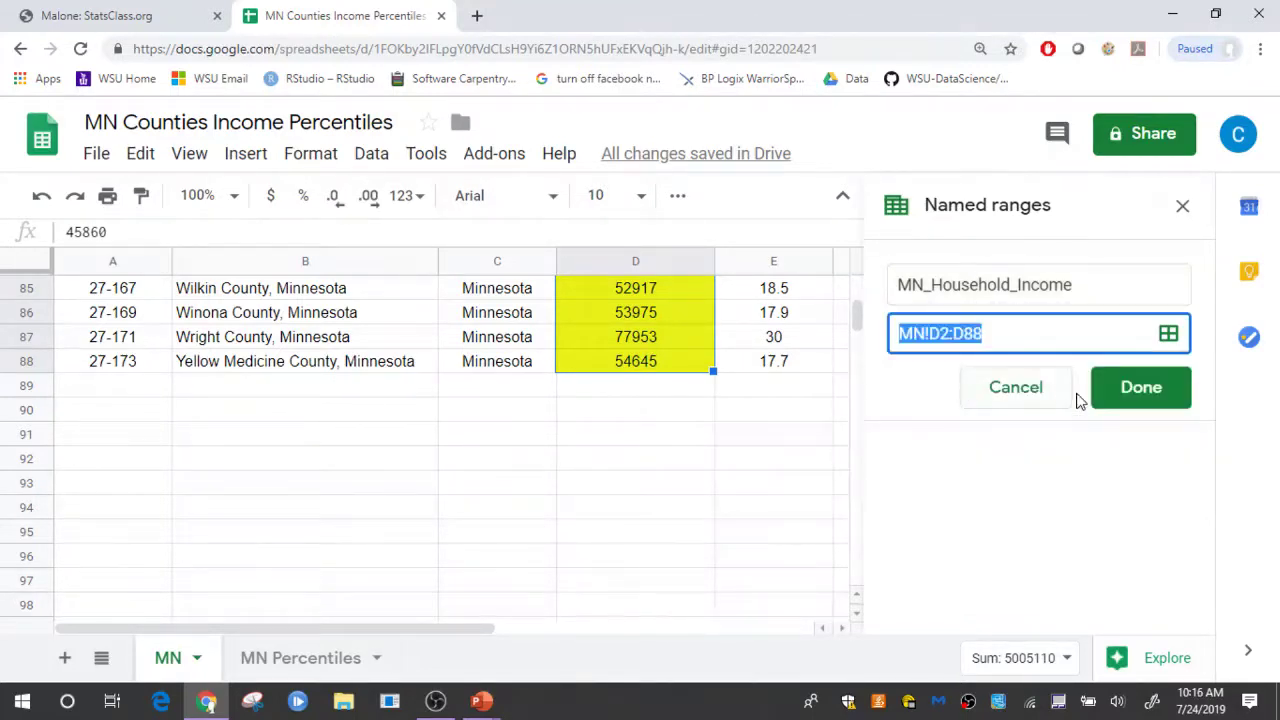
{"action": "left_click", "coordinate": [1140, 385]}
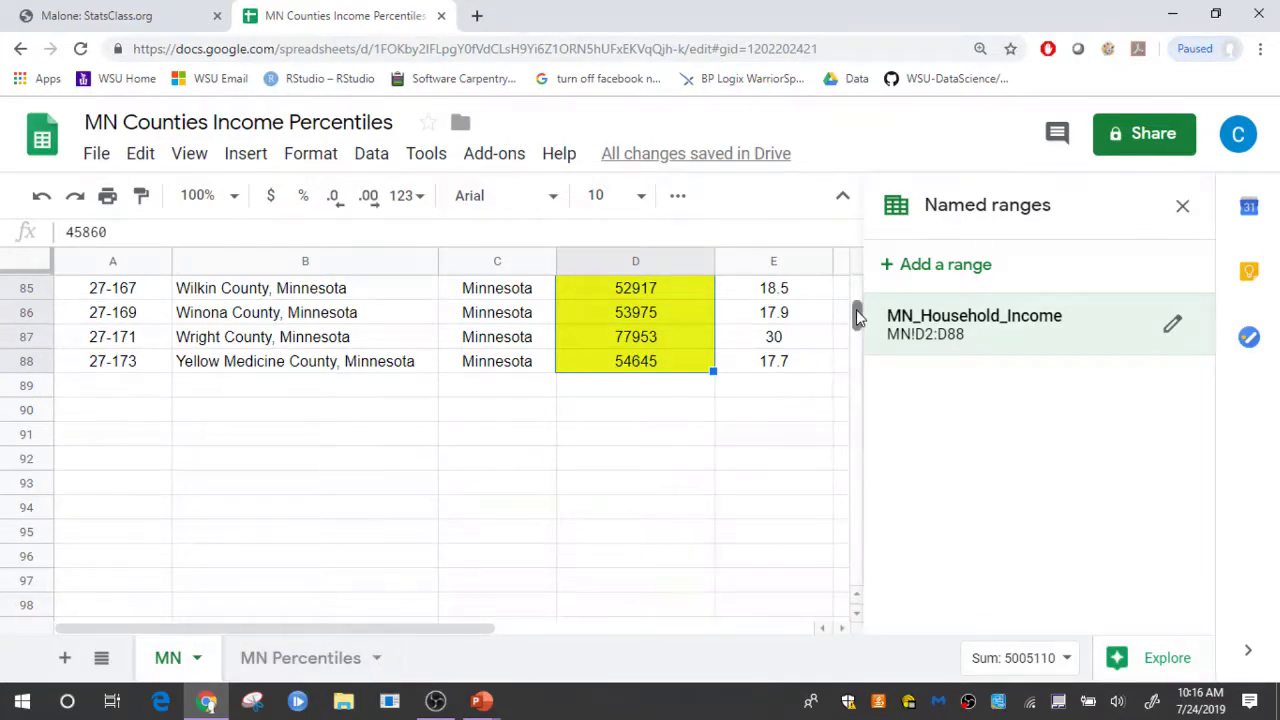
- Switch to the MN Percentiles sheet, close the named ranges view and look over the percentile values in D3:D13
{"action": "left_click_drag", "start_coordinate": [858, 317], "coordinate": [855, 280]}
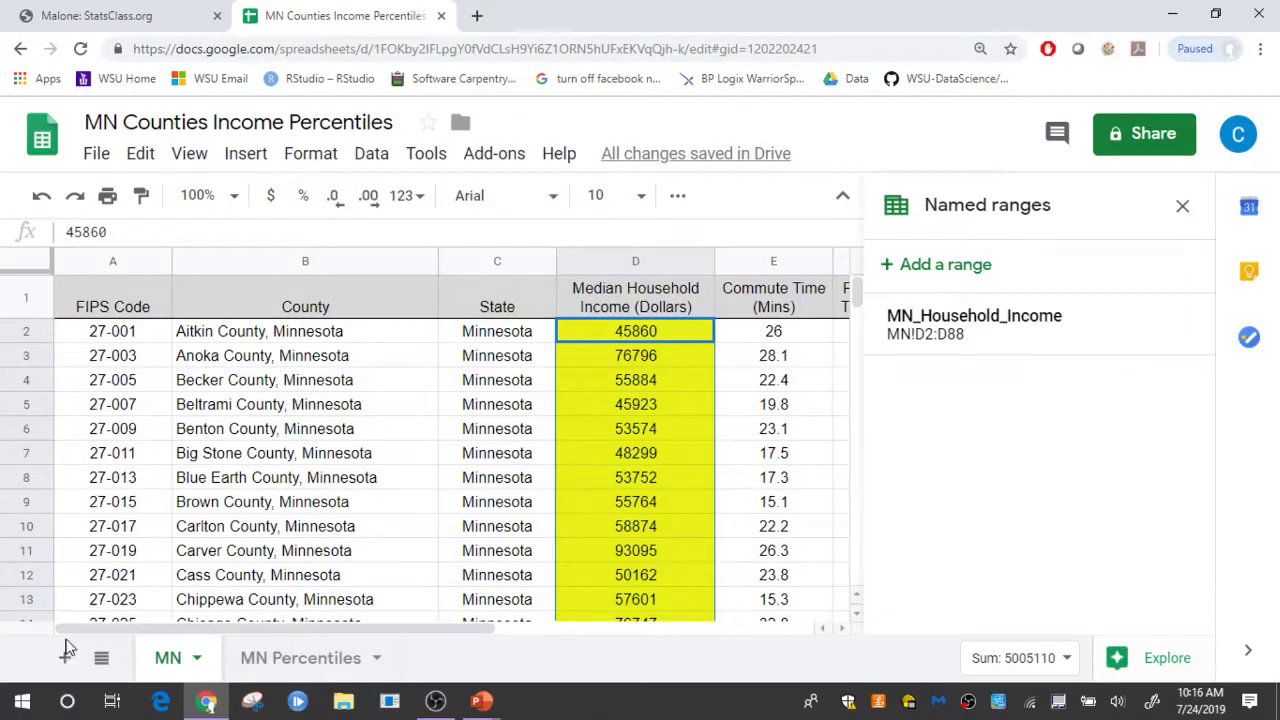
{"action": "left_click", "coordinate": [293, 662]}
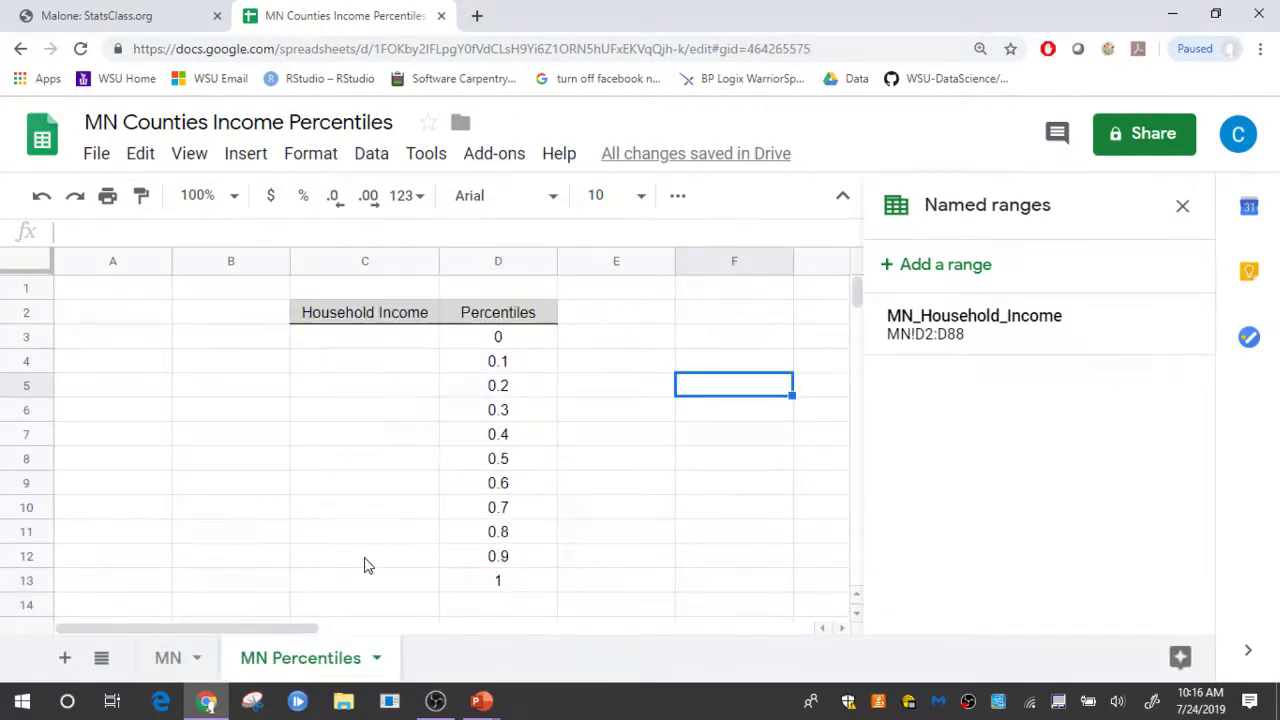
{"action": "left_click", "coordinate": [1182, 206]}
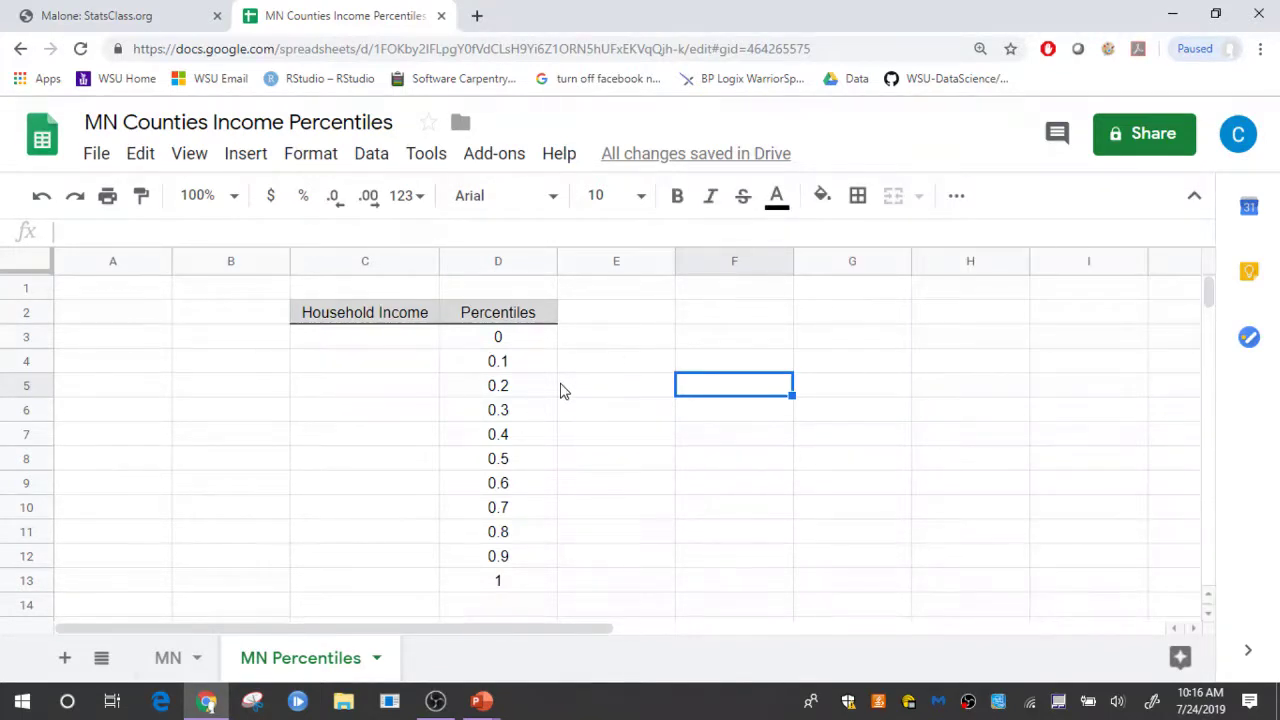
{"action": "left_click_drag", "start_coordinate": [510, 342], "coordinate": [494, 583]}
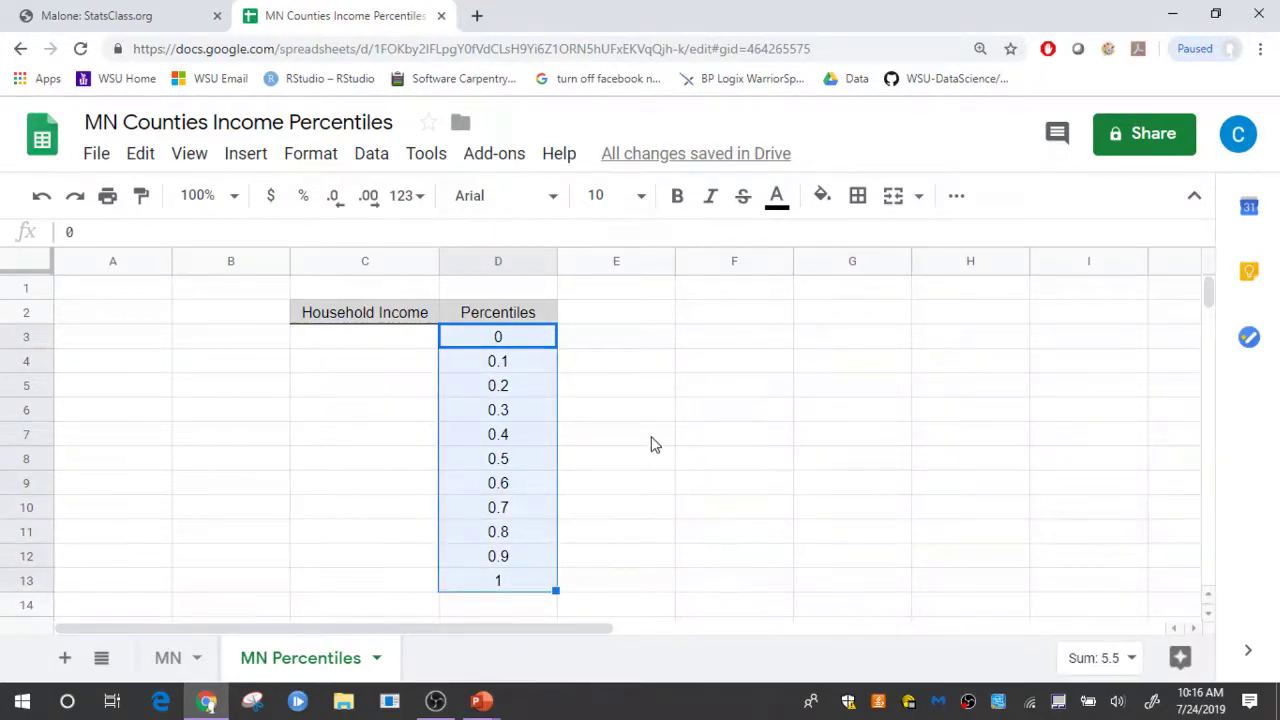
{"action": "left_click", "coordinate": [617, 401]}
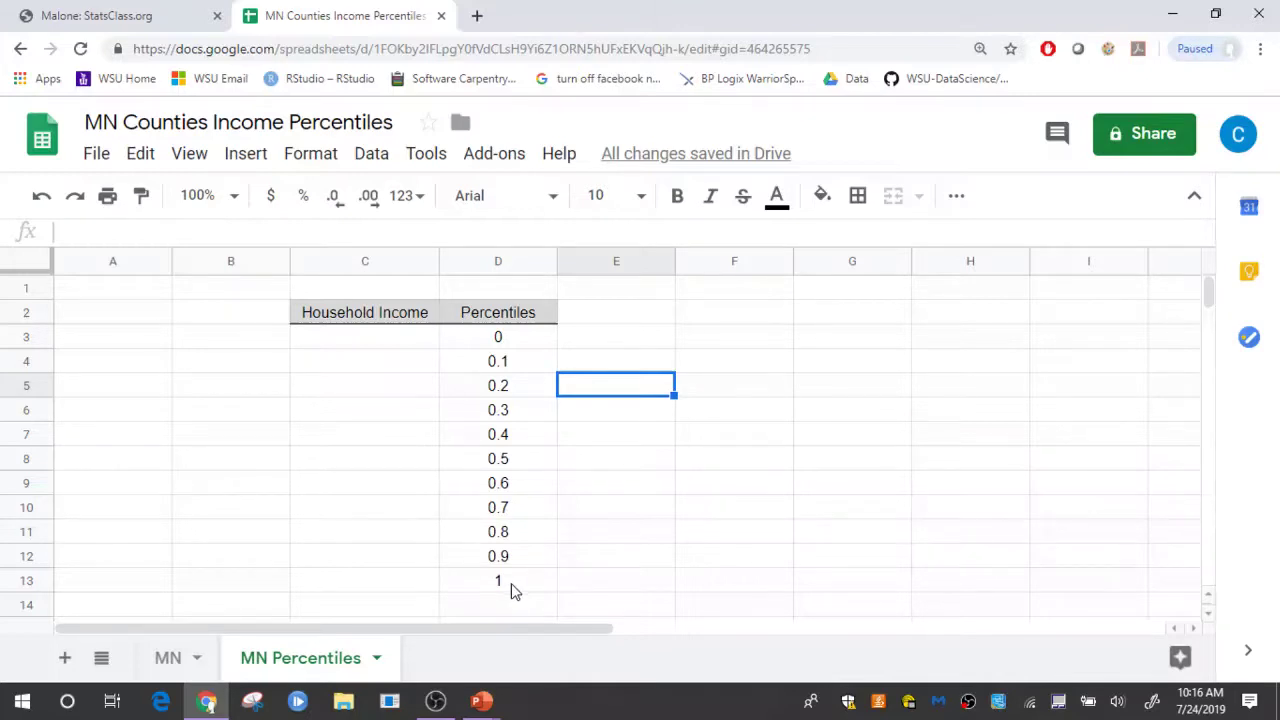
- Enter =PERCENTILE(MN_Household_Income, D3) in cell C3 under Household Income
{"action": "left_click", "coordinate": [381, 345]}
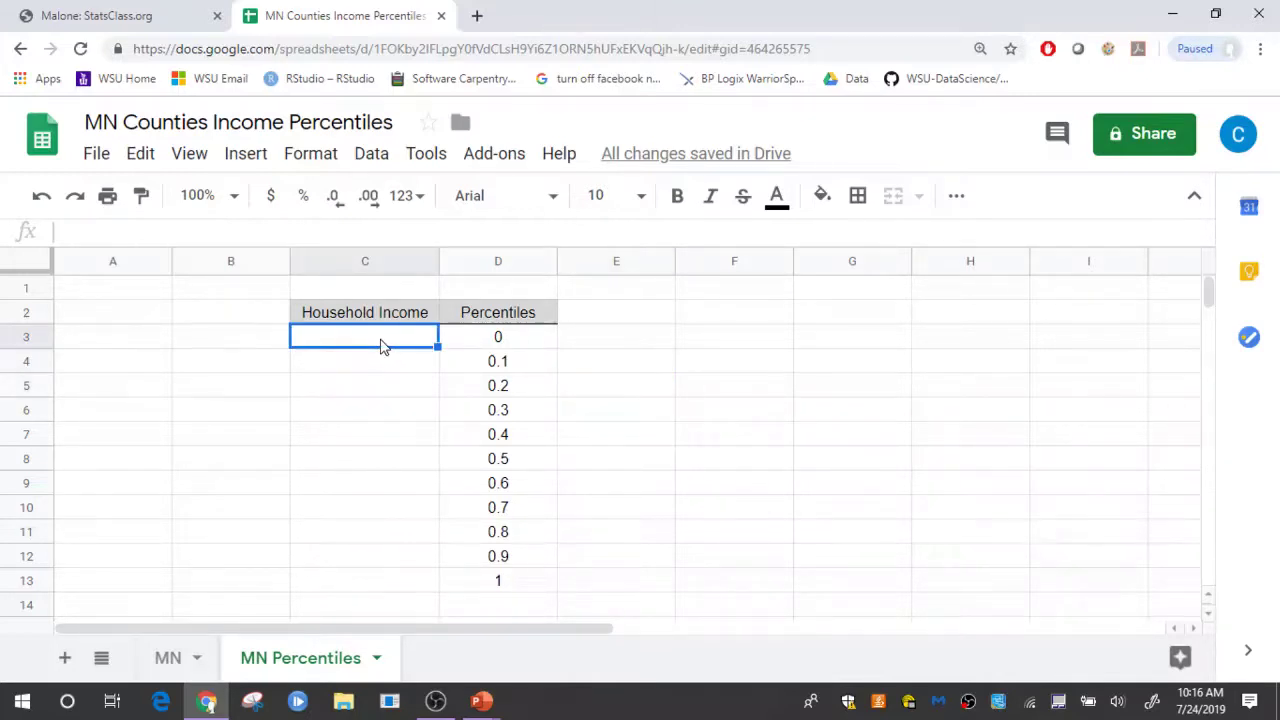
{"action": "key", "text": "ctrl+plus"}
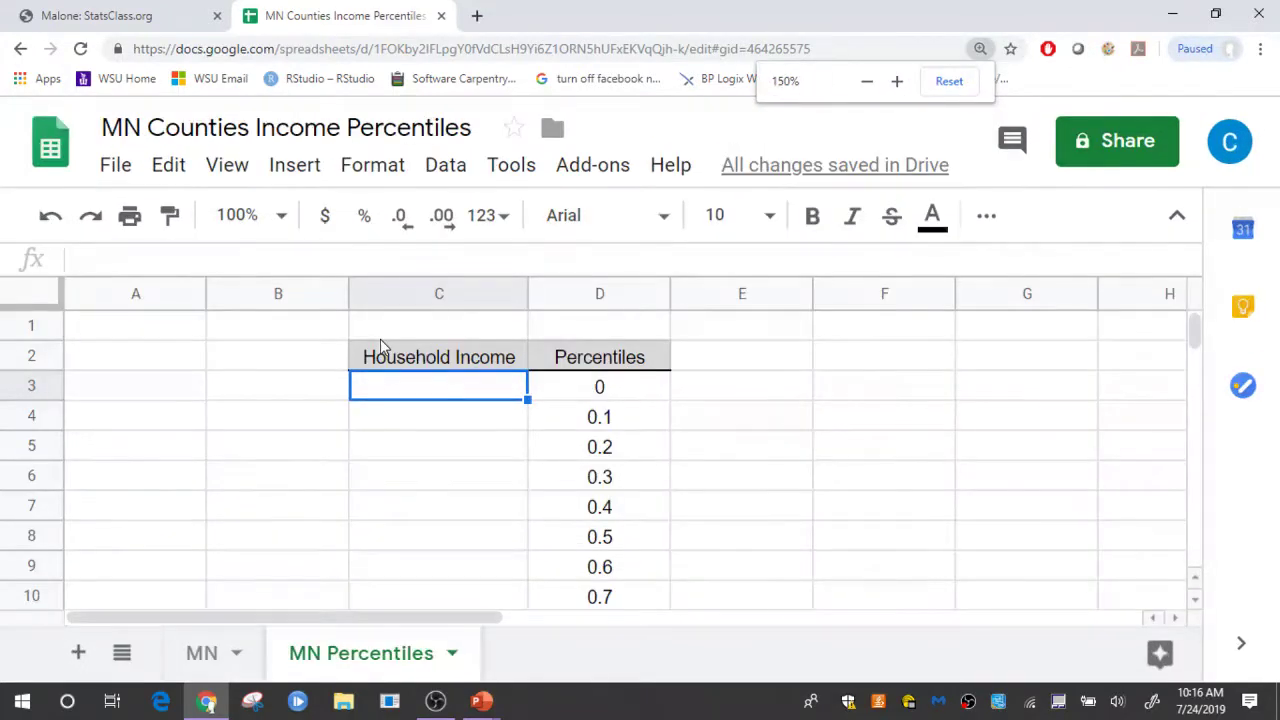
{"action": "type", "text": "=P"}
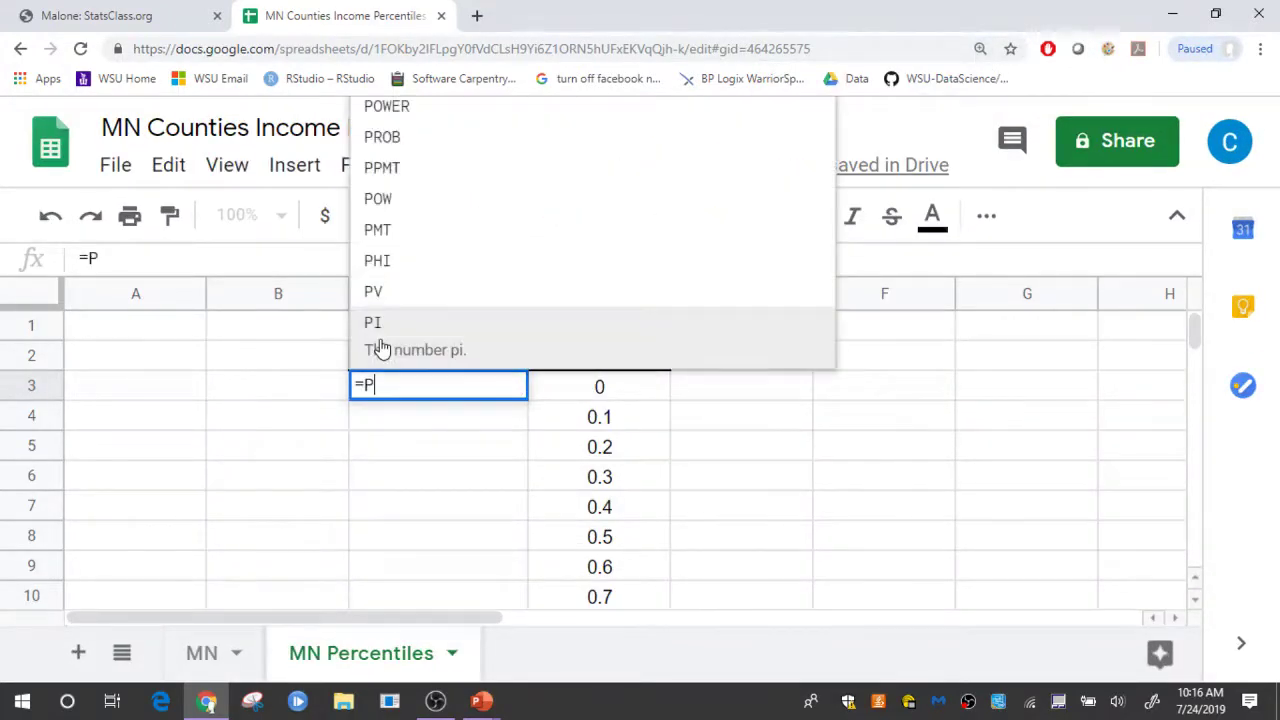
{"action": "type", "text": "ERCENTILE"}
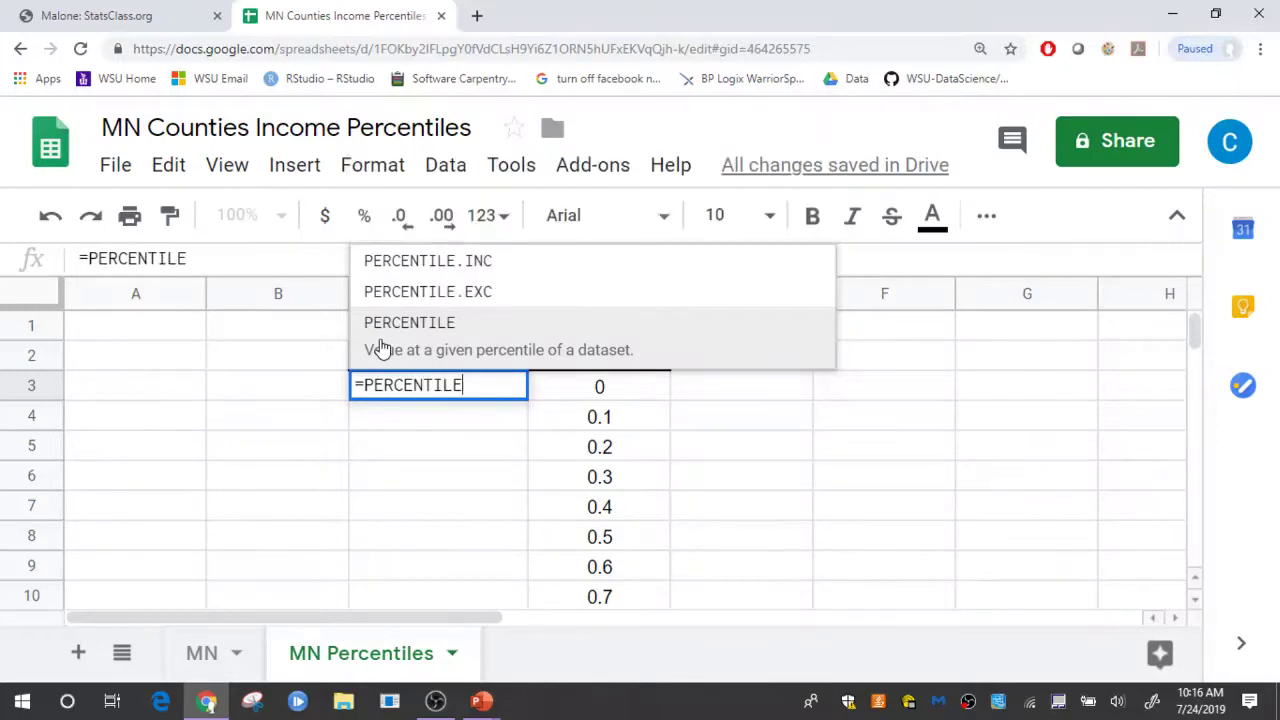
{"action": "type", "text": "("}
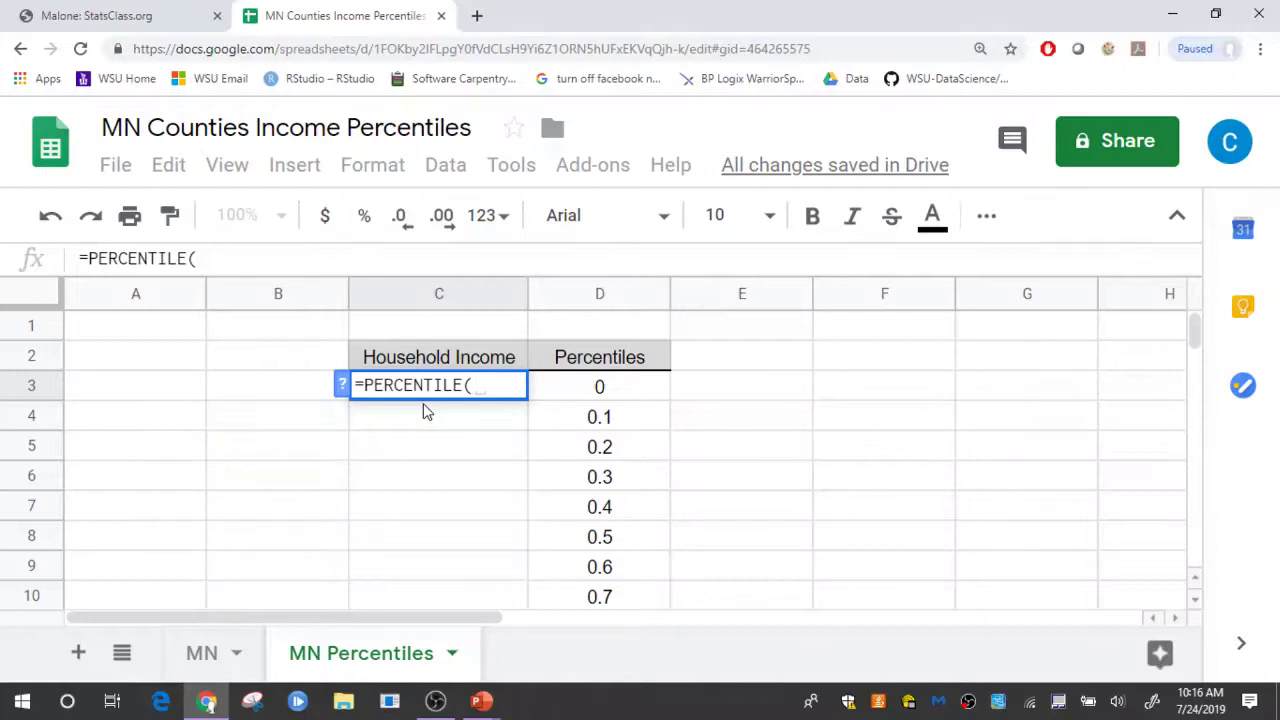
{"action": "type", "text": "MN_H"}
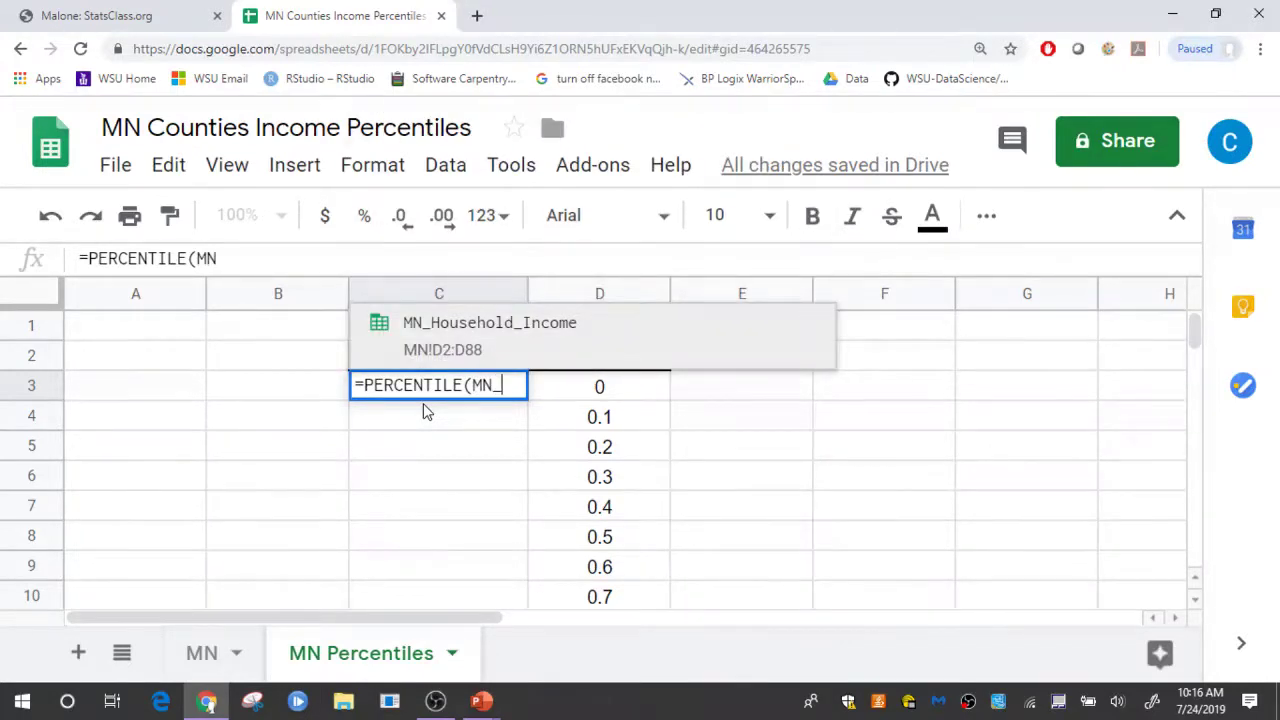
{"action": "left_click", "coordinate": [488, 328]}
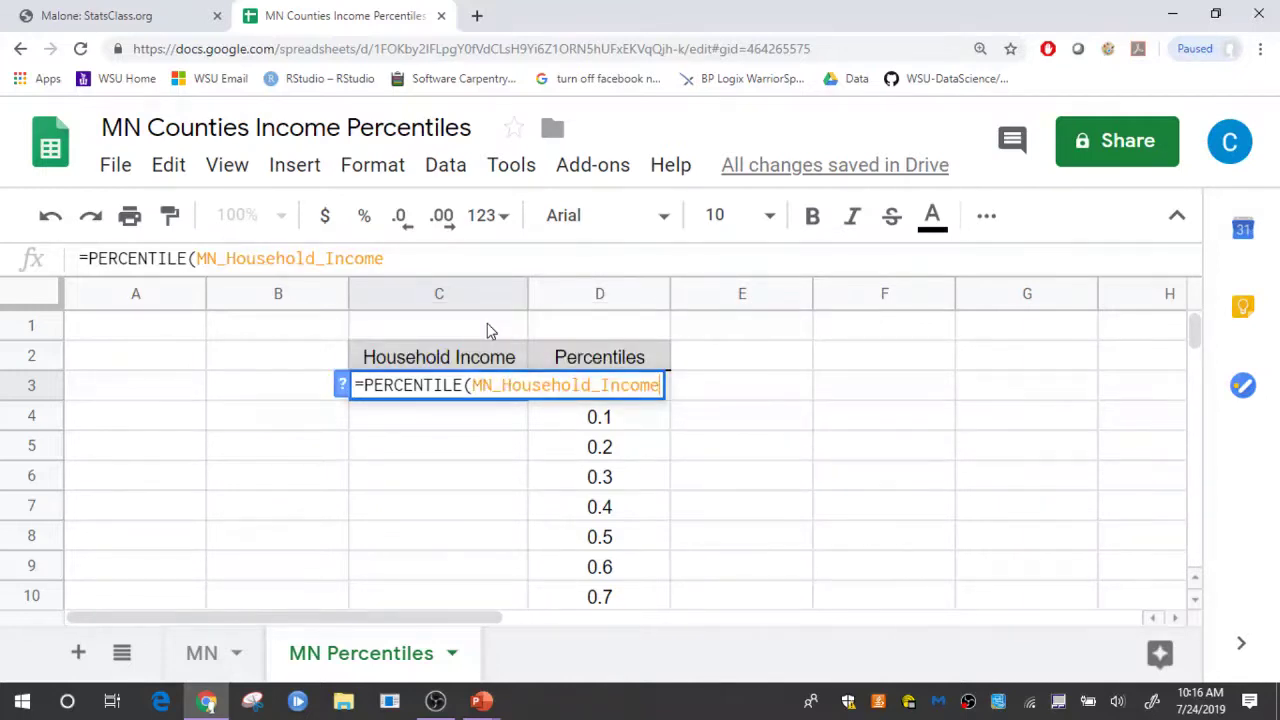
{"action": "type", "text": ", "}
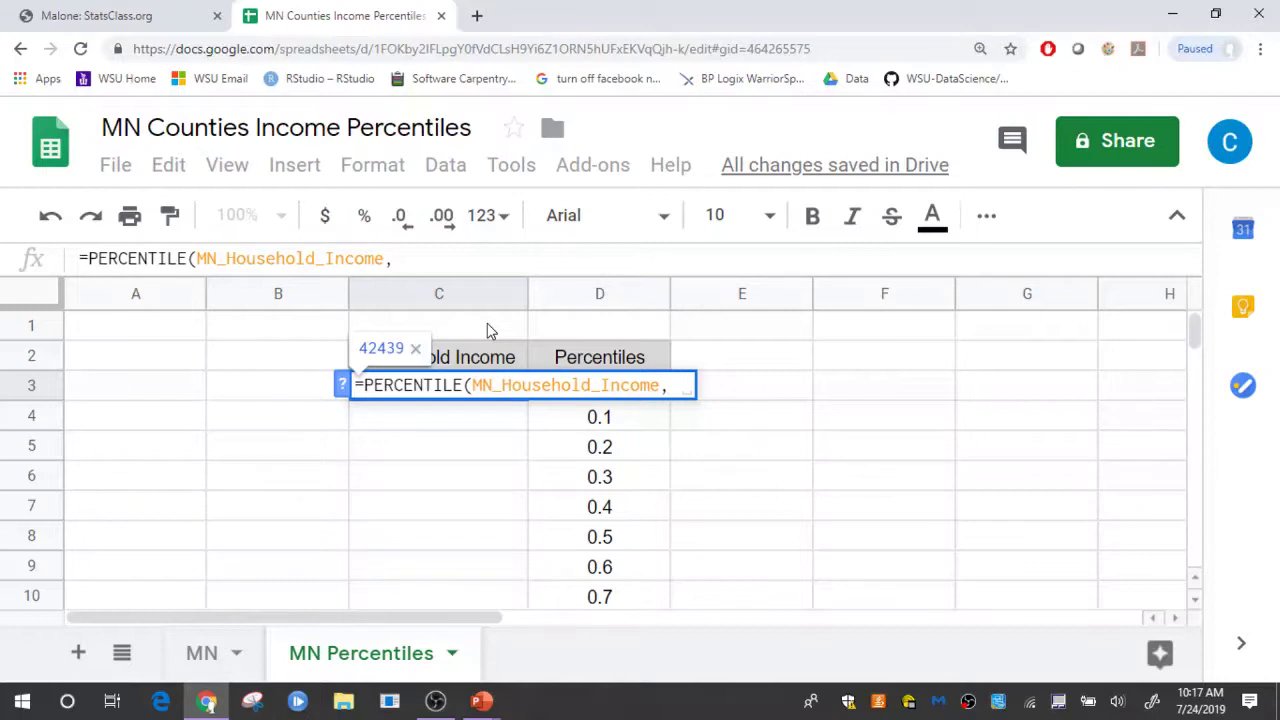
{"action": "type", "text": "D3"}
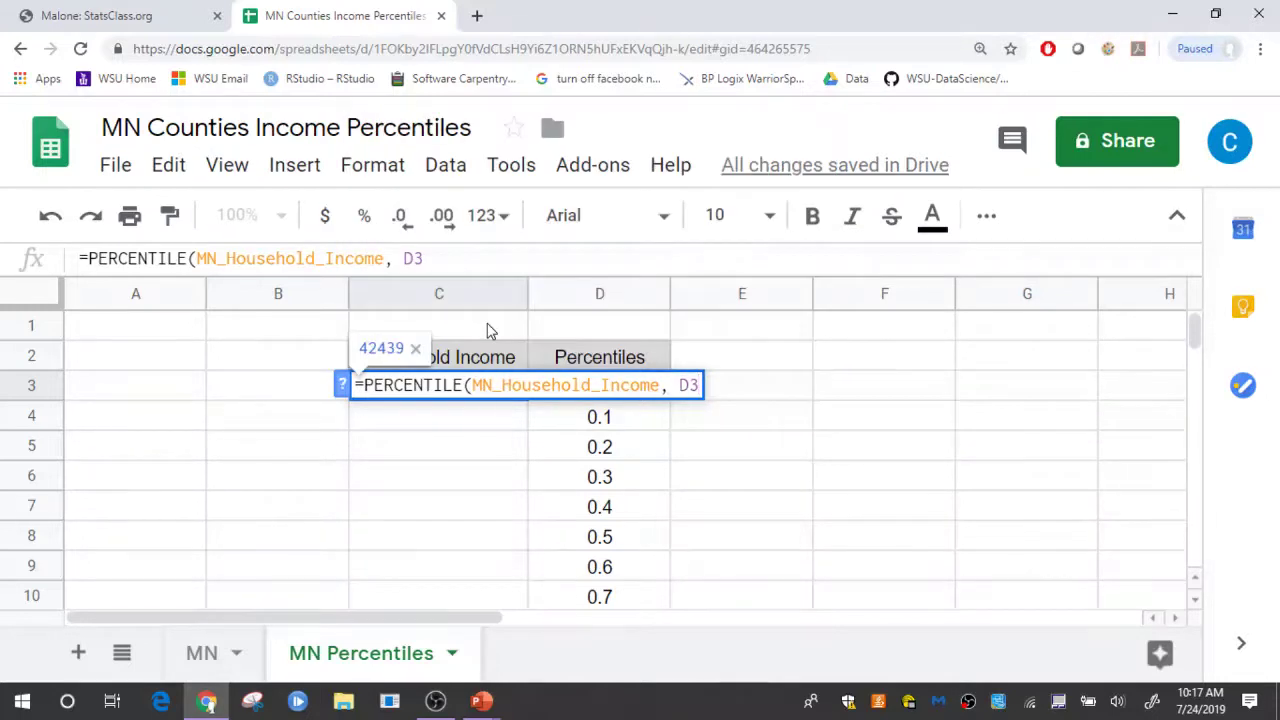
{"action": "type", "text": ")"}
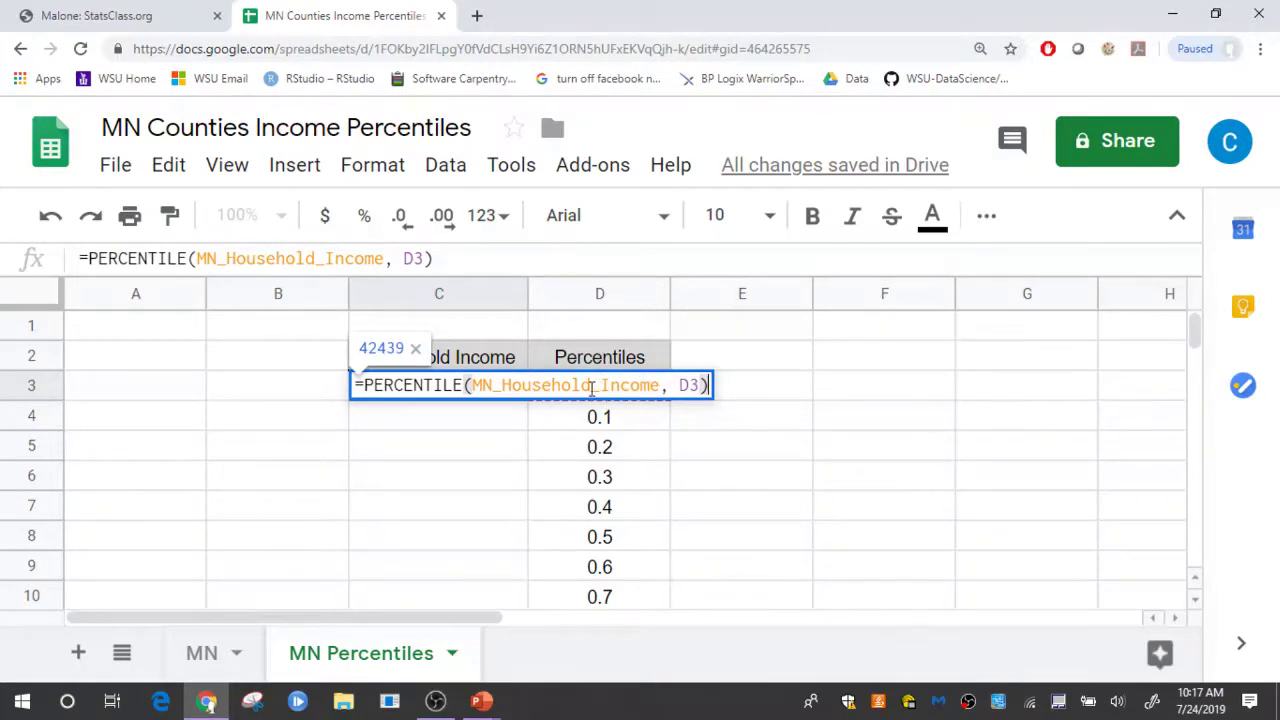
{"action": "key", "text": "Return"}
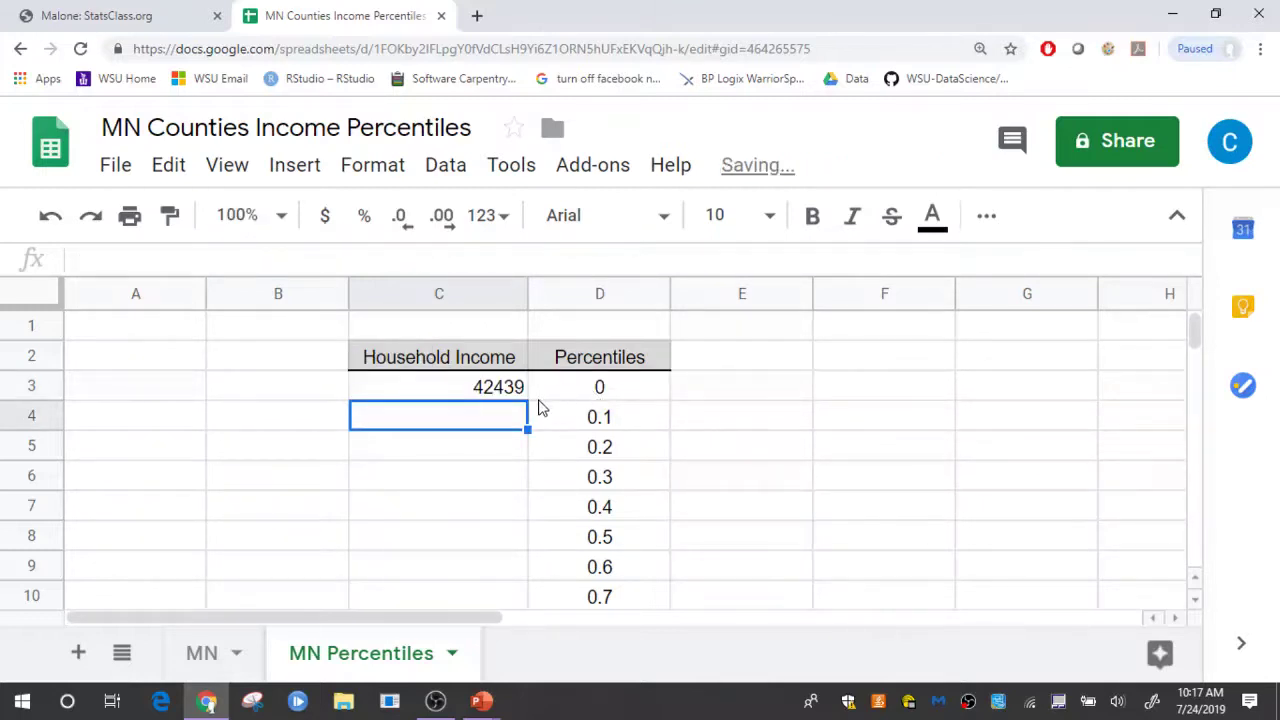
- Examine the dataset and percentile arguments of the formula in C3 and the cell D3 it refers to
{"action": "left_click", "coordinate": [455, 395]}
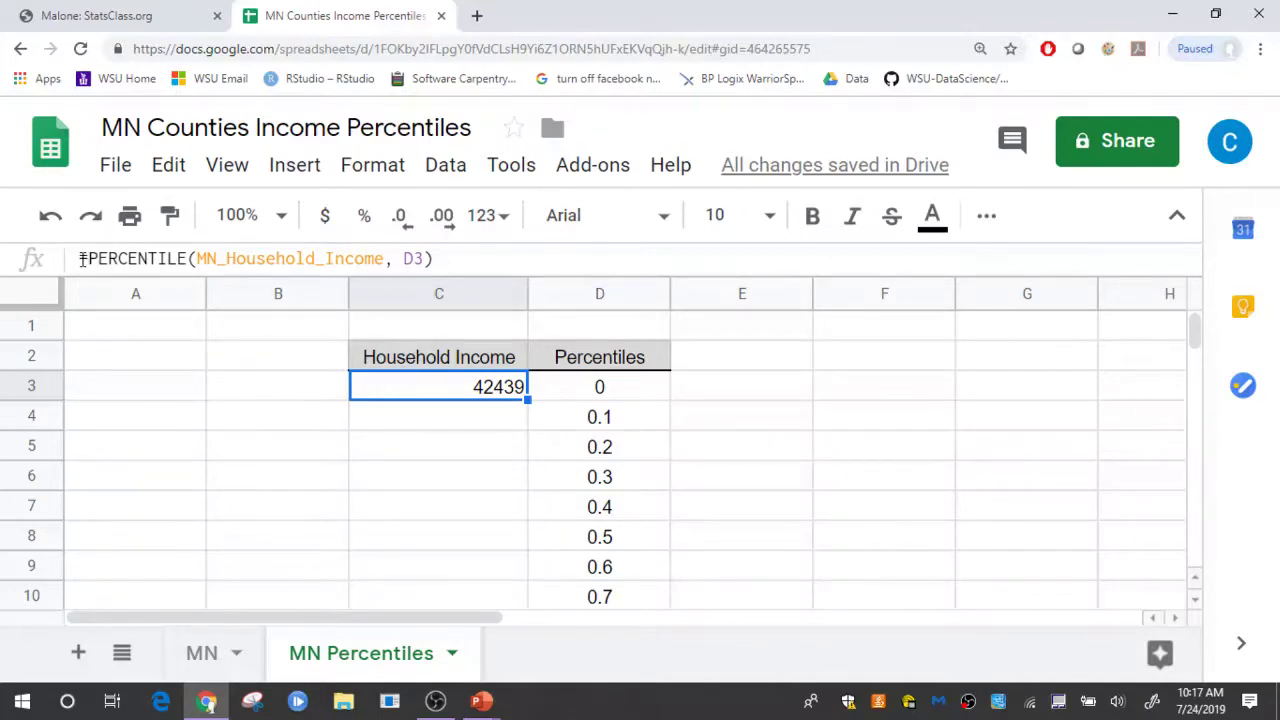
{"action": "left_click_drag", "start_coordinate": [83, 259], "coordinate": [390, 262]}
{"action": "left_click", "coordinate": [307, 260]}
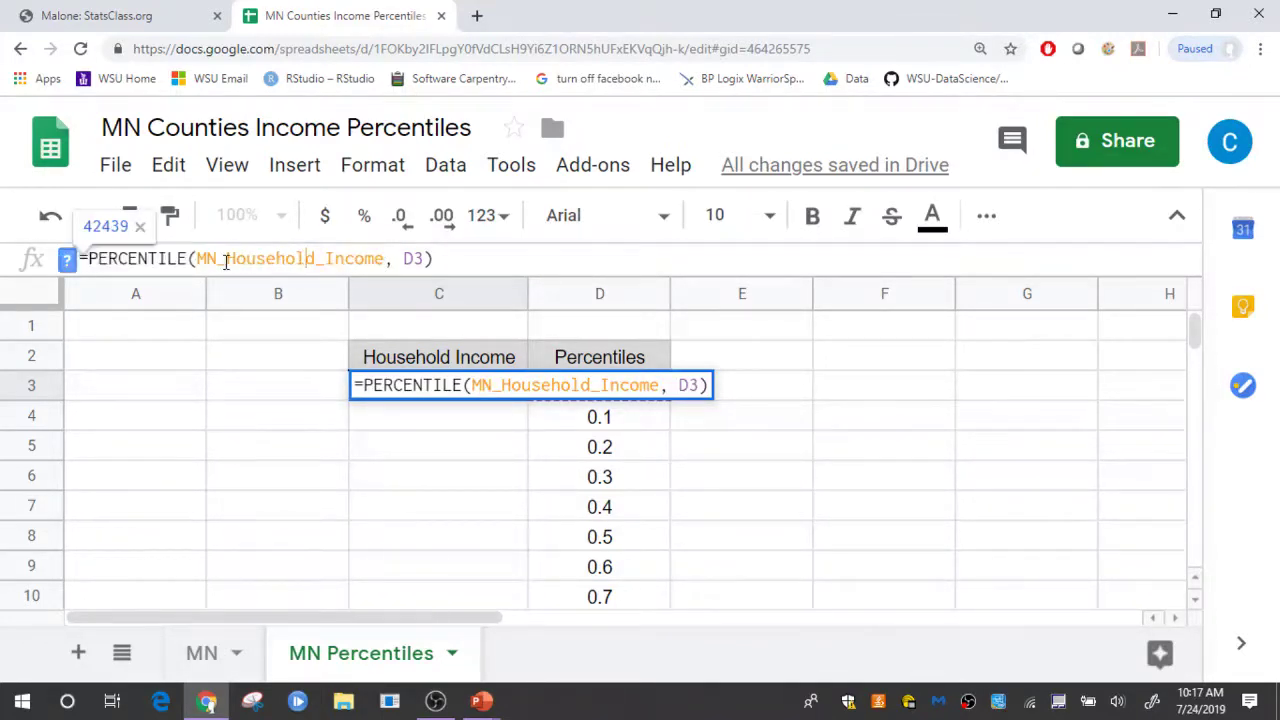
{"action": "left_click_drag", "start_coordinate": [198, 259], "coordinate": [388, 260]}
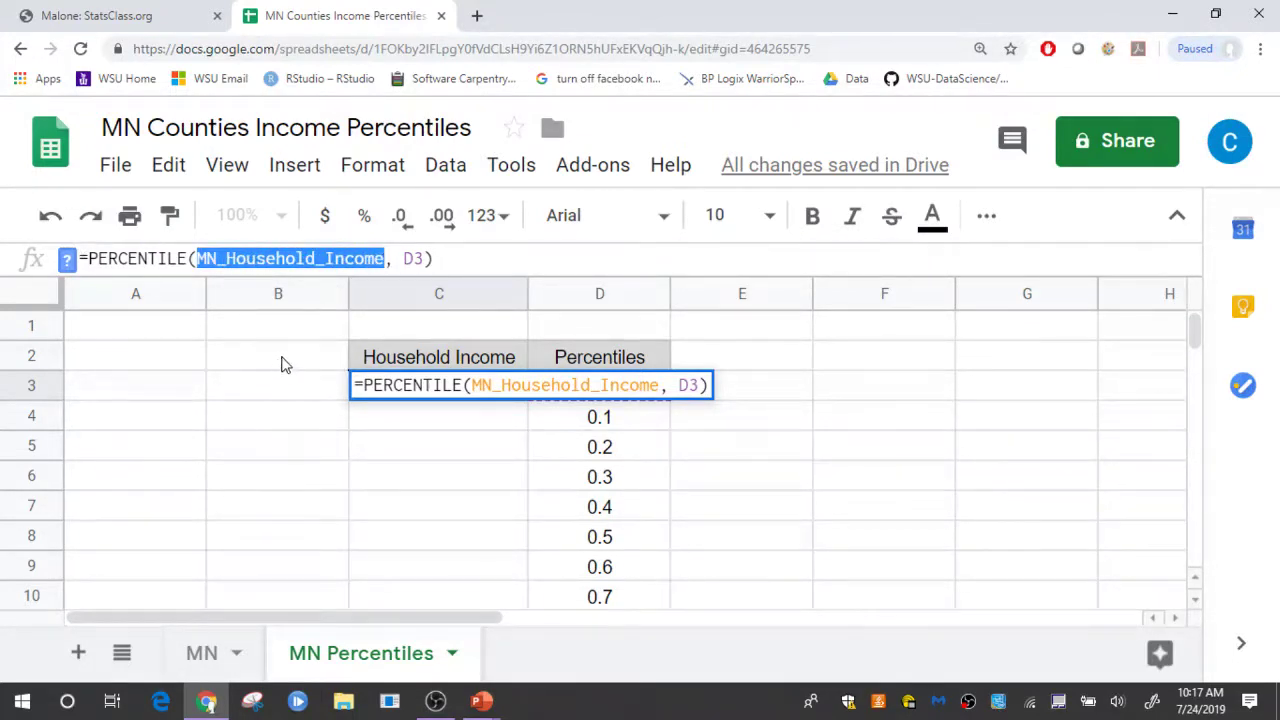
{"action": "left_click_drag", "start_coordinate": [403, 259], "coordinate": [424, 259]}
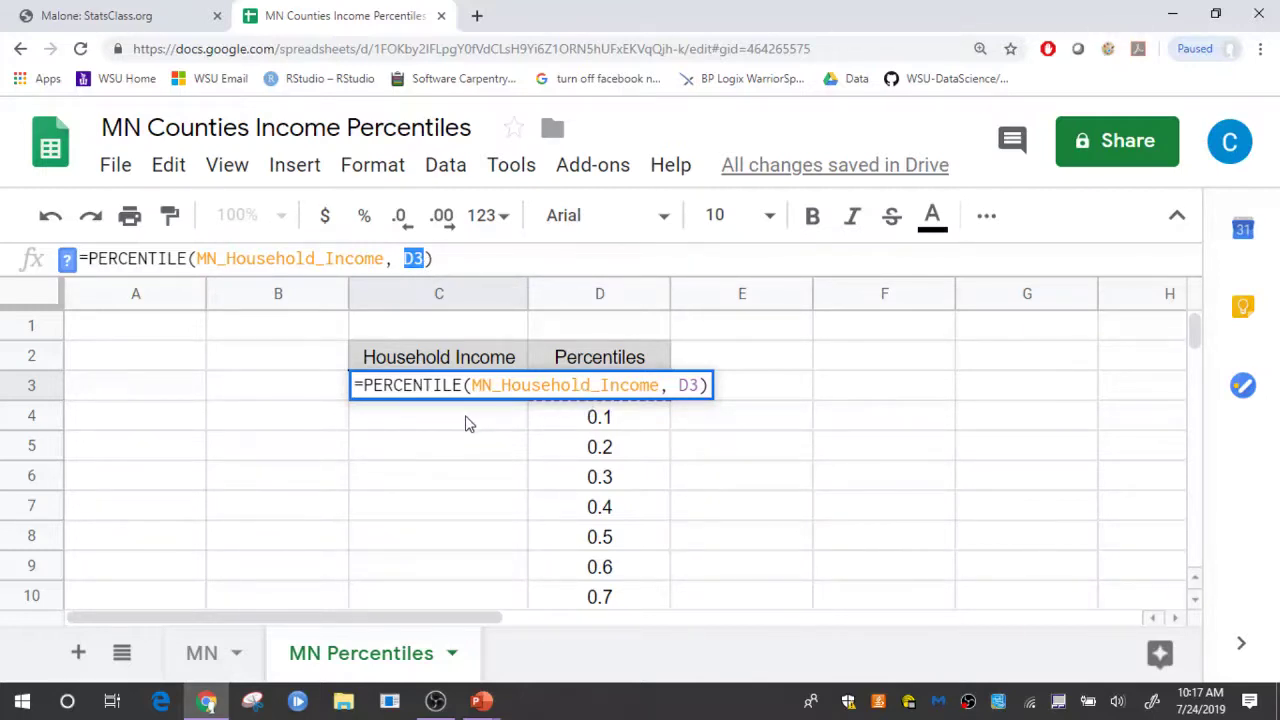
{"action": "key", "text": "Return"}
{"action": "left_click", "coordinate": [585, 396]}
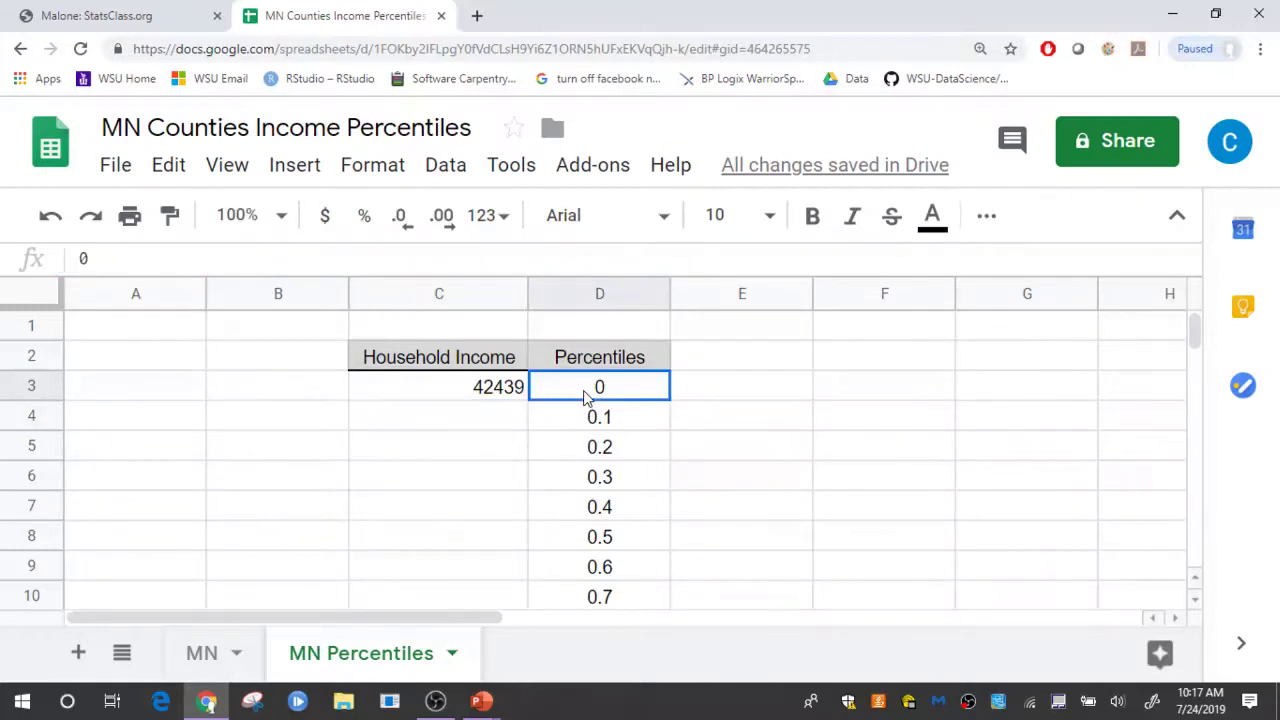
- Fill the percentile formula from C3 down to C13 for all the listed percentiles
{"action": "left_click", "coordinate": [510, 392]}
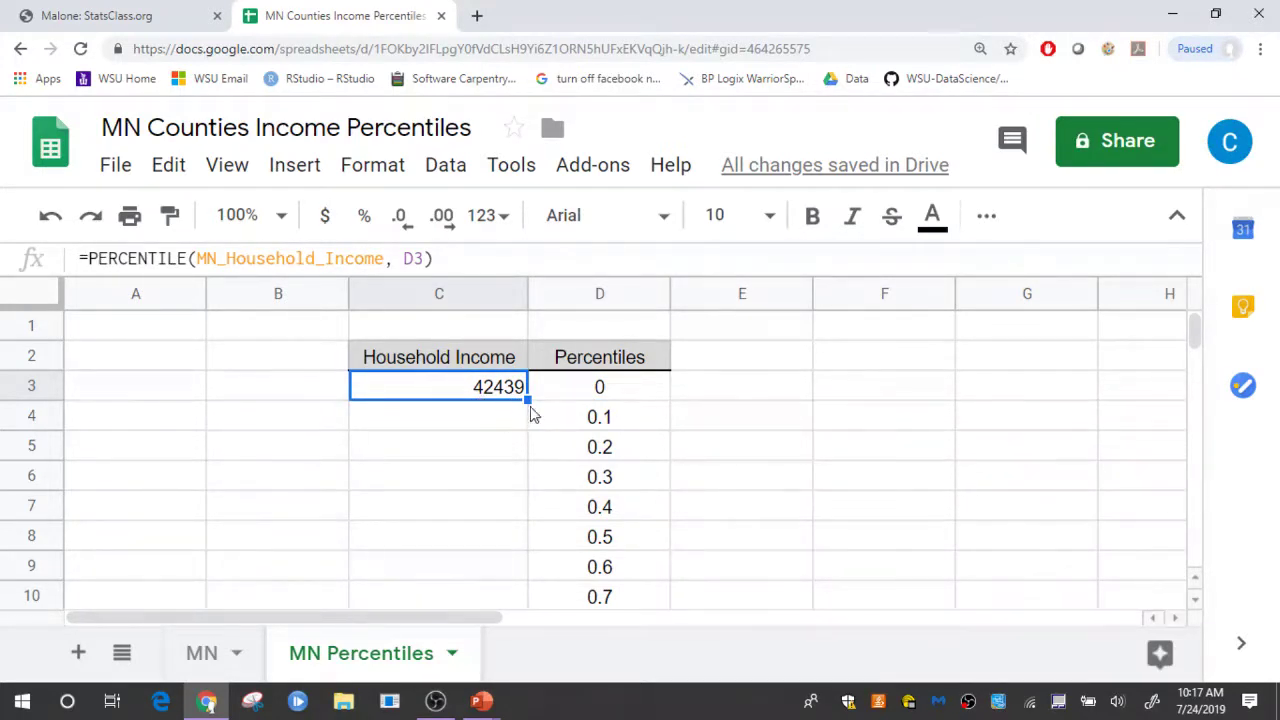
{"action": "left_click_drag", "start_coordinate": [528, 400], "coordinate": [526, 540]}
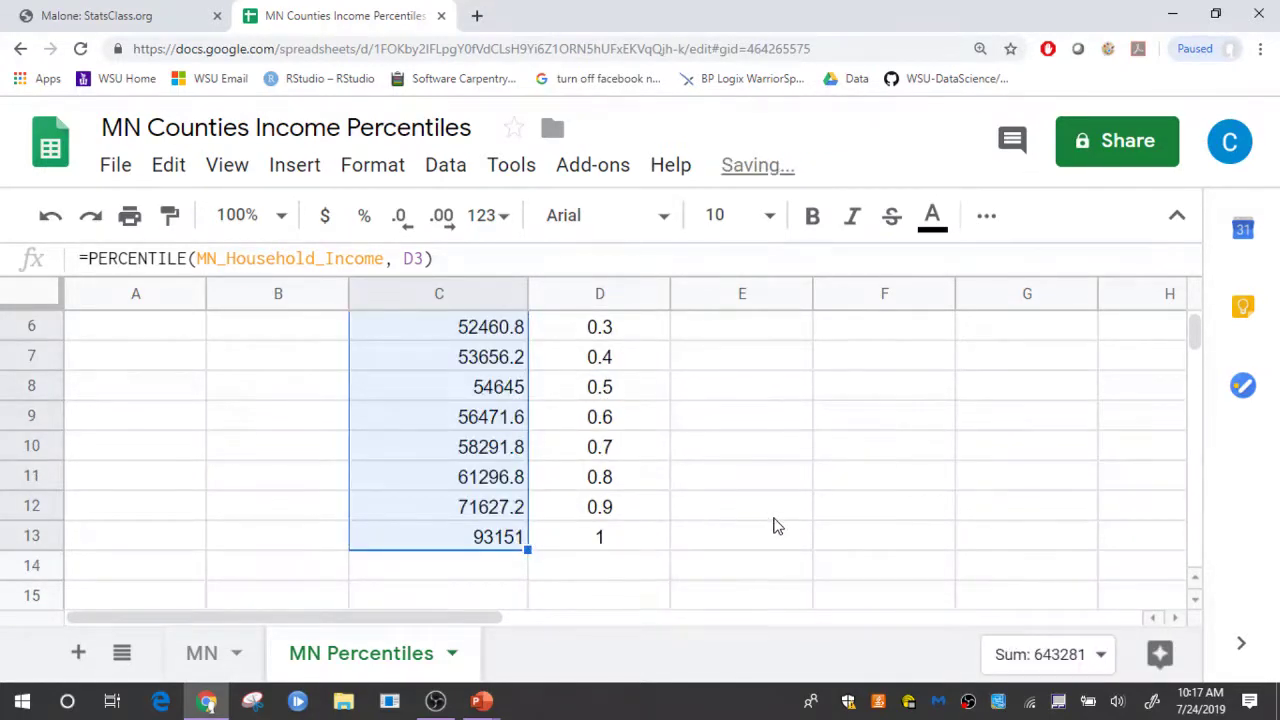
{"action": "key", "text": "ctrl+minus"}
{"action": "key", "text": "ctrl+minus"}
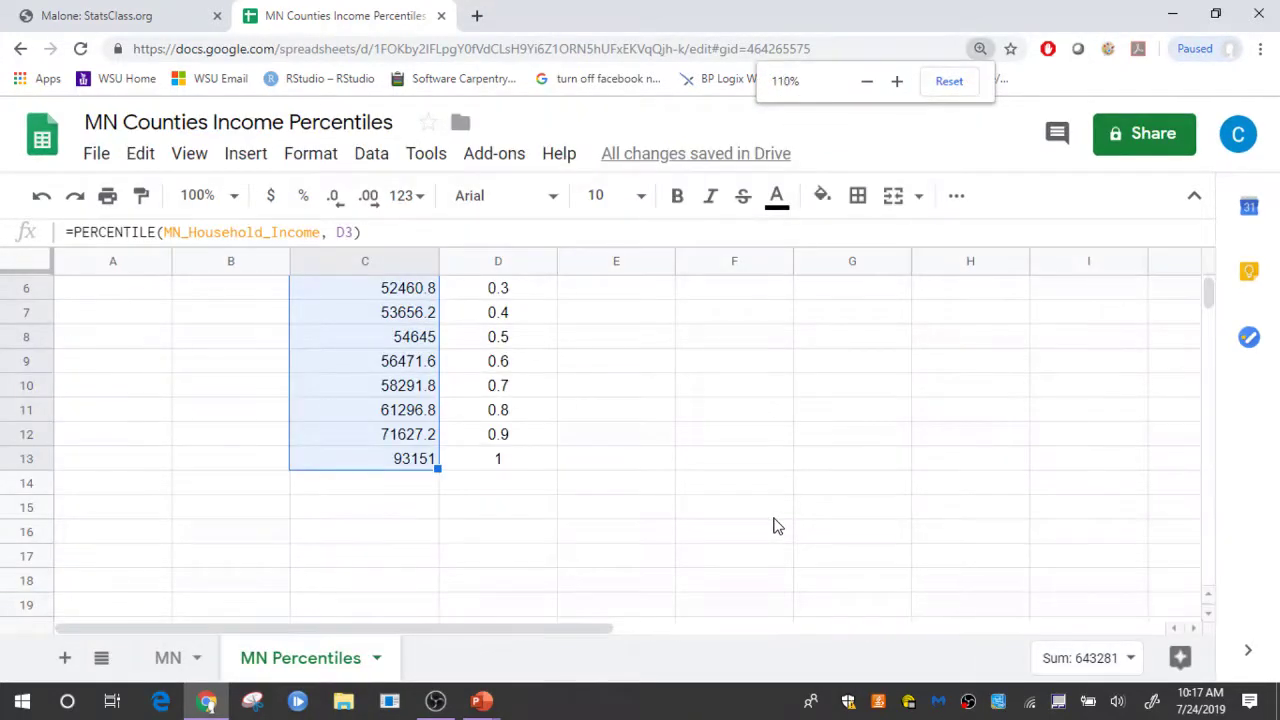
{"action": "scroll", "coordinate": [670, 507], "scroll_direction": "up", "scroll_amount": 2}
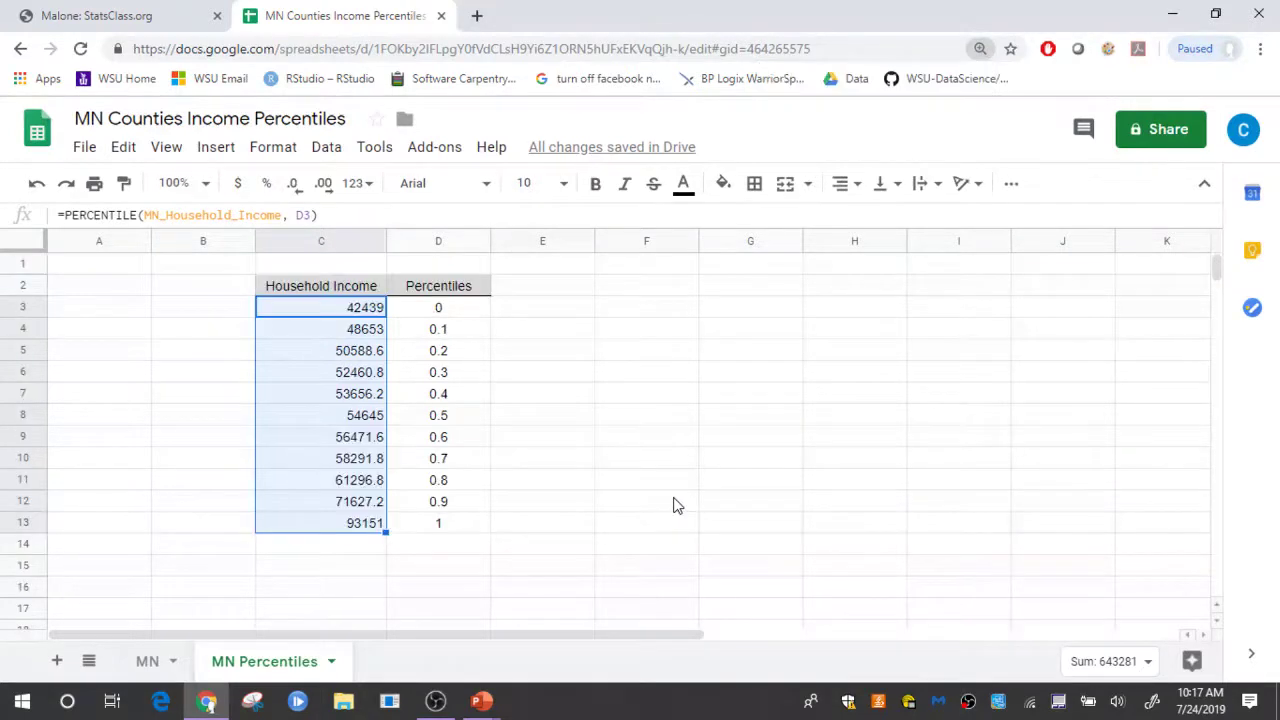
{"action": "left_click", "coordinate": [548, 334]}
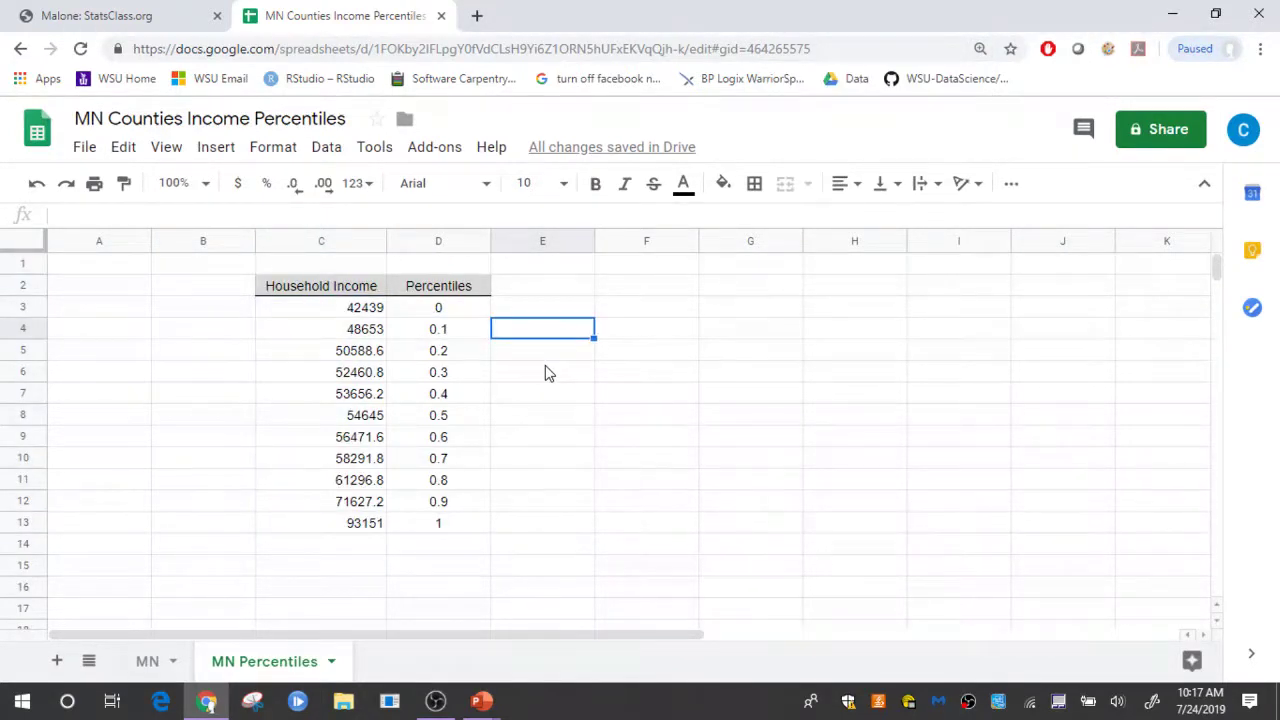
- Examine the household income calculated for the 0.5 percentile in row 8 and its formula in C8
{"action": "left_click", "coordinate": [345, 418]}
{"action": "left_click_drag", "start_coordinate": [345, 418], "coordinate": [423, 423]}
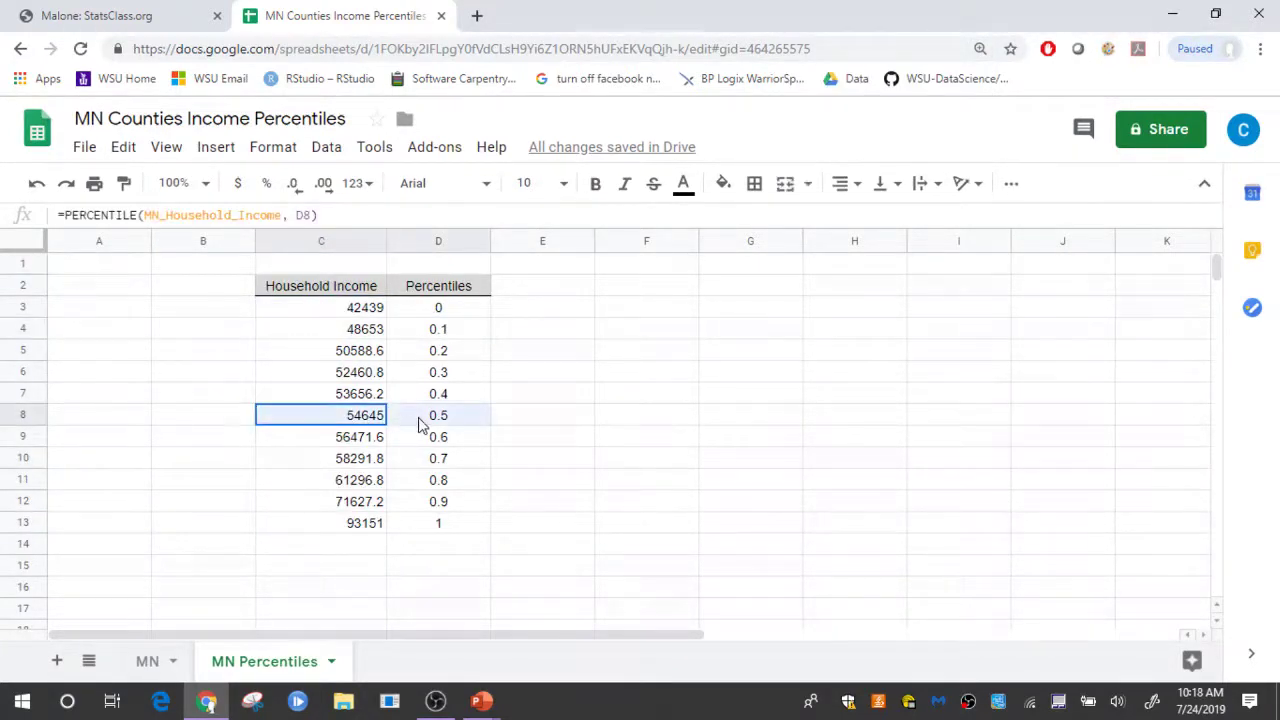
{"action": "left_click", "coordinate": [336, 426]}
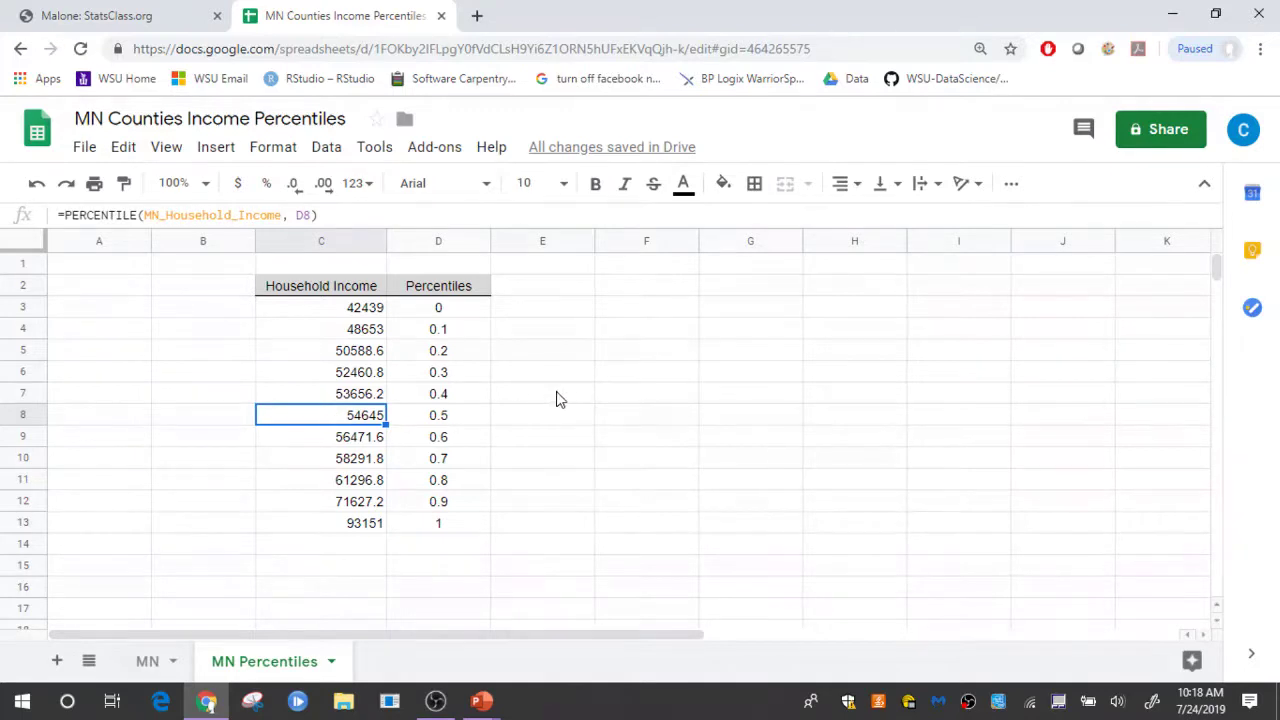
{"action": "left_click", "coordinate": [582, 438]}
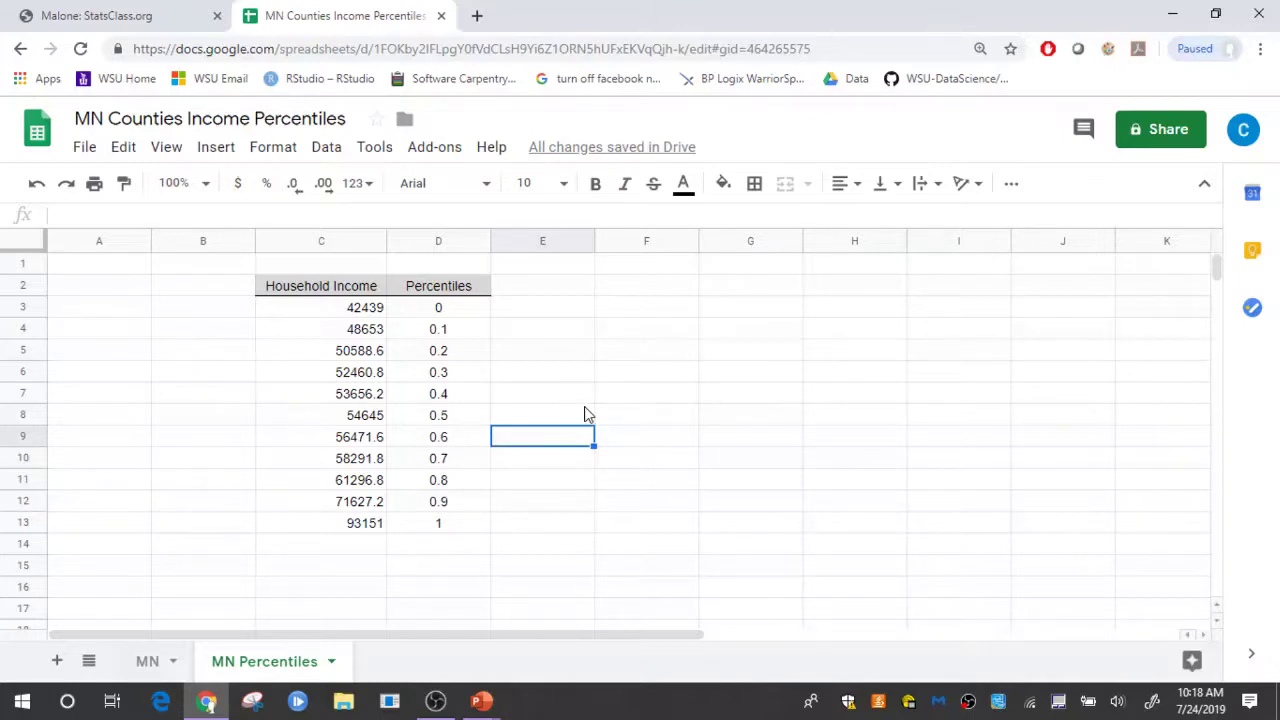
- Insert a chart from the household income and percentile values in C3:D13 and change its type to scatter chart
{"action": "left_click", "coordinate": [332, 316]}
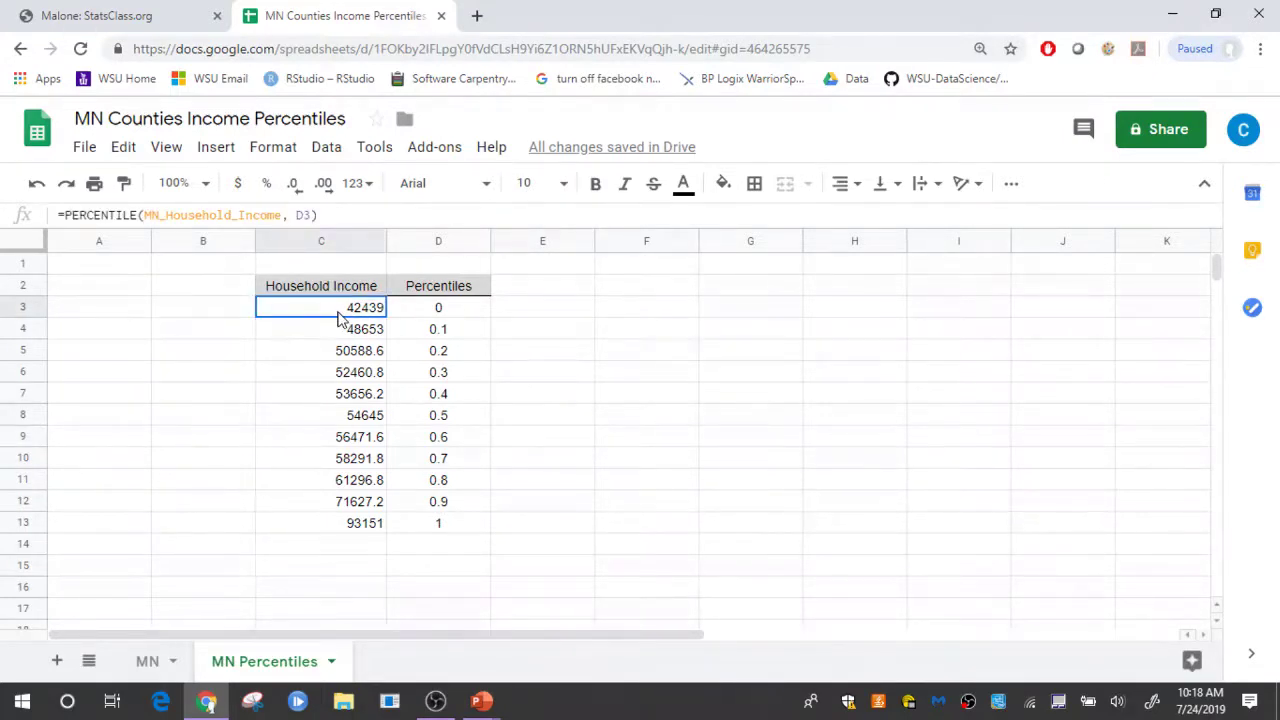
{"action": "left_click_drag", "start_coordinate": [338, 318], "coordinate": [431, 531]}
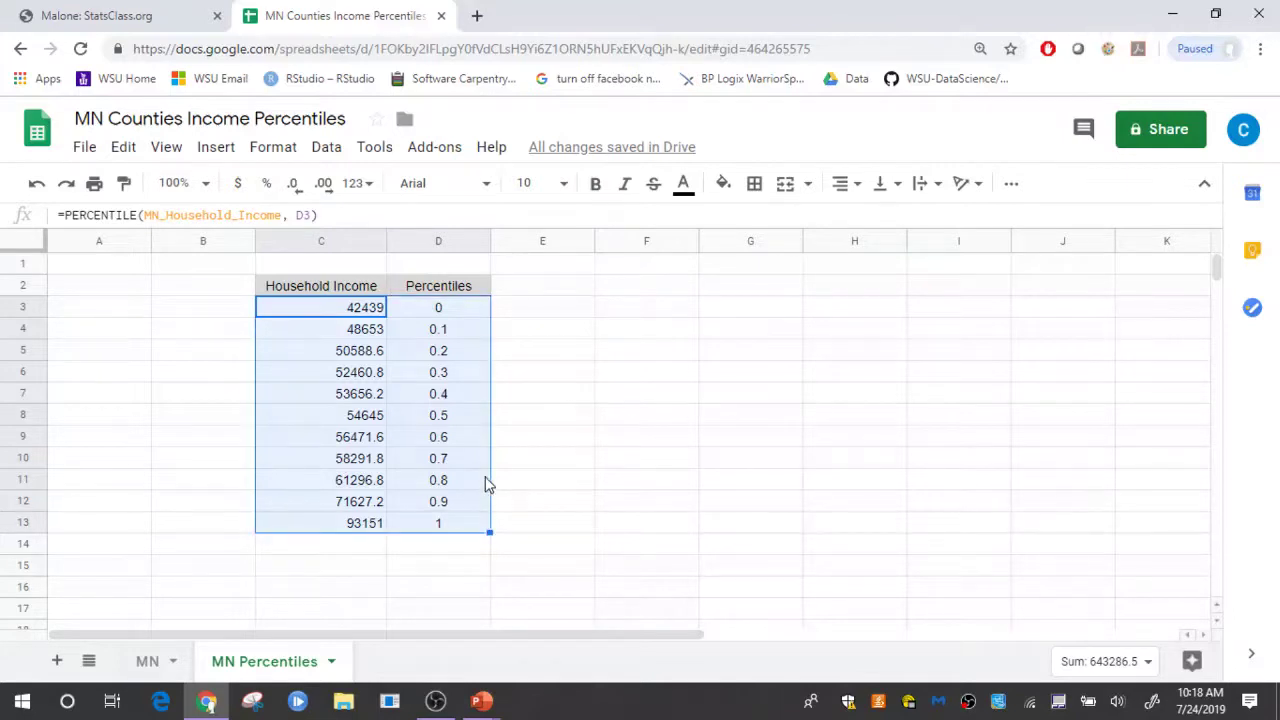
{"action": "left_click", "coordinate": [220, 150]}
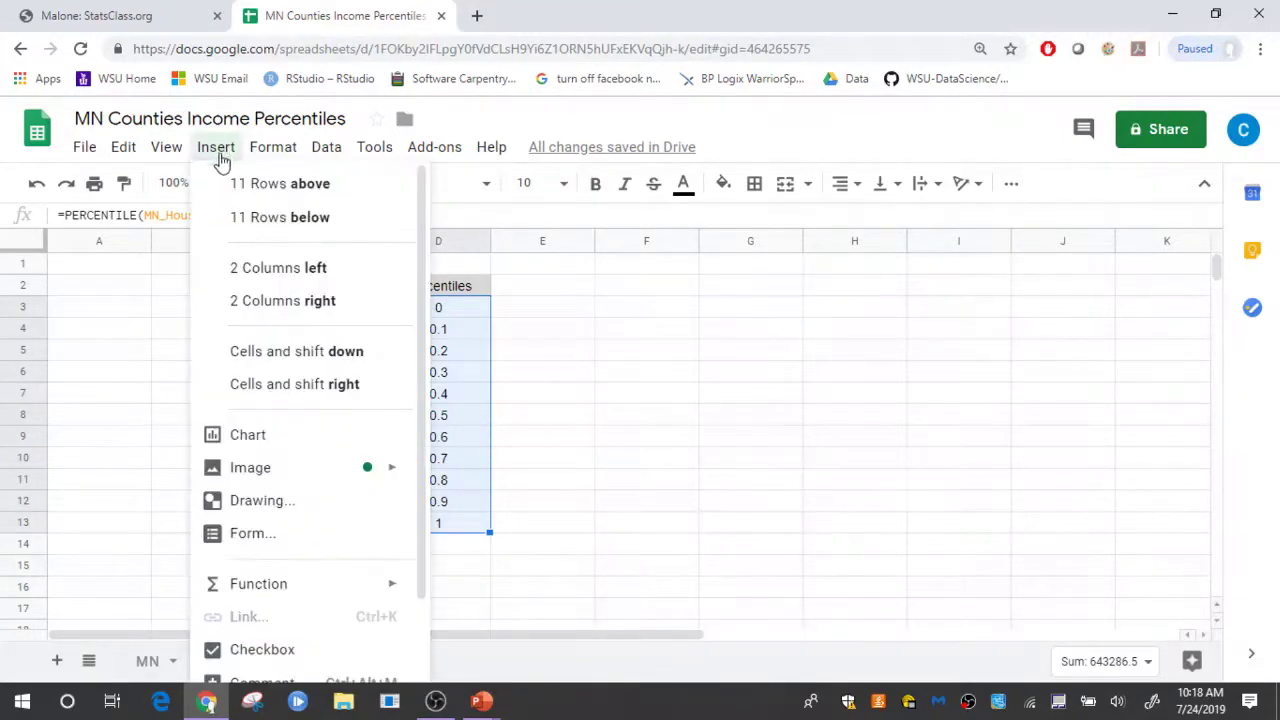
{"action": "left_click", "coordinate": [249, 436]}
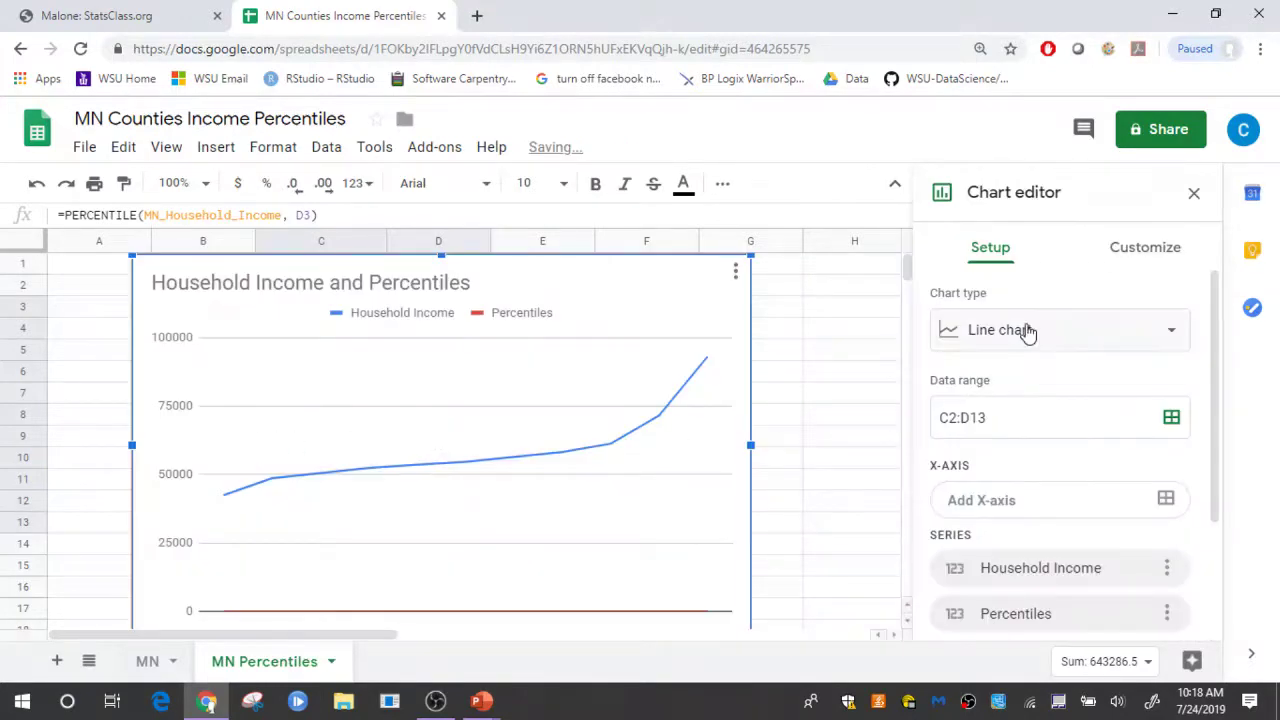
{"action": "left_click", "coordinate": [997, 340]}
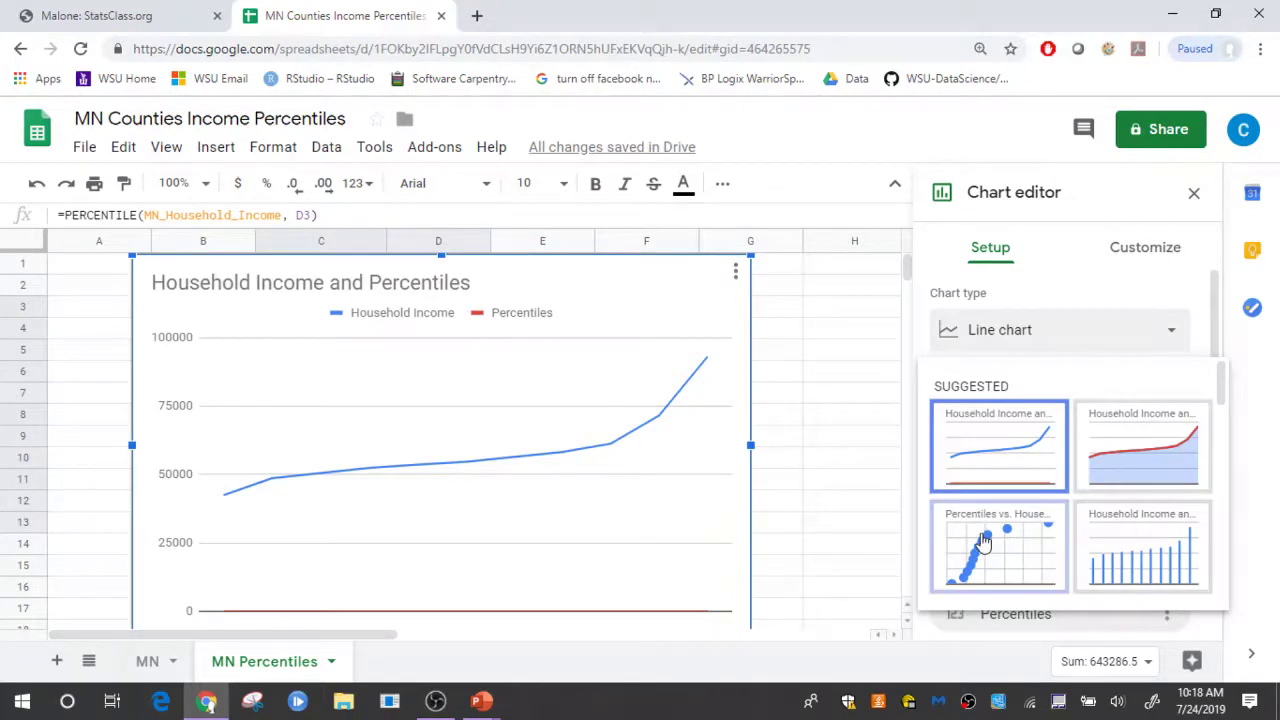
{"action": "left_click", "coordinate": [1016, 530]}
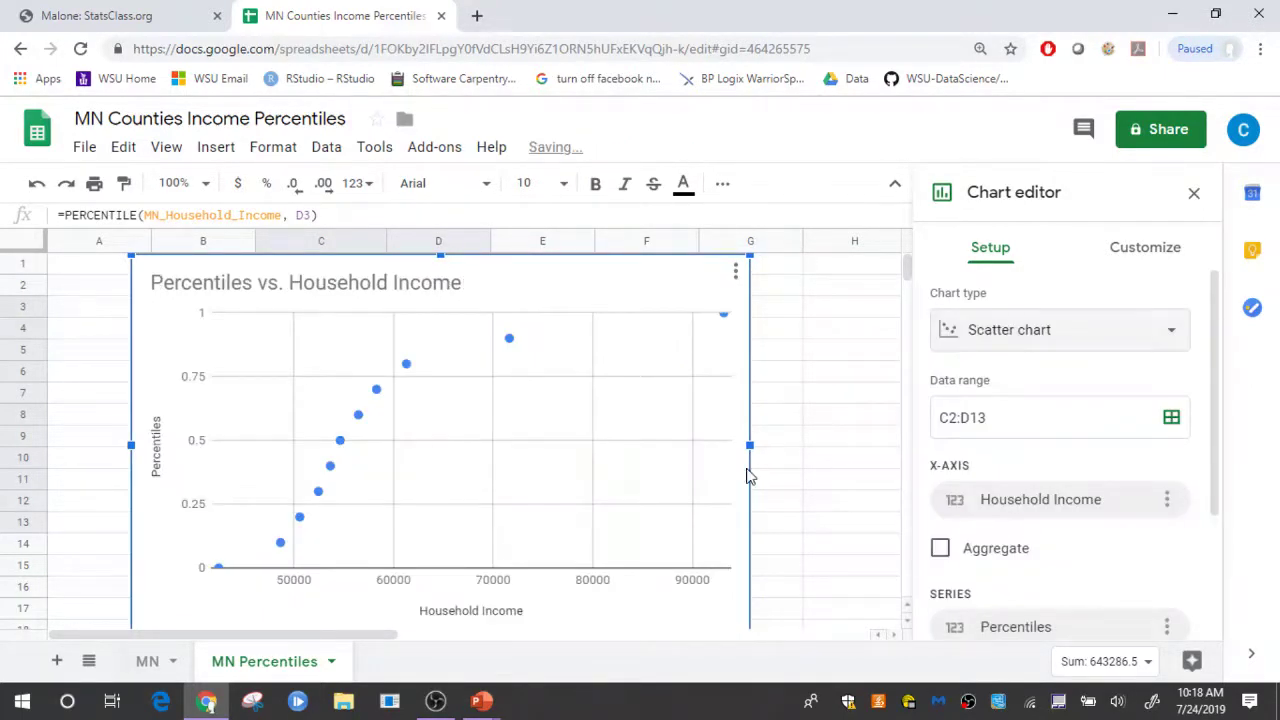
- Move the scatter chart below the table so it starts at about row 14, and leave the chart editor
{"action": "left_click_drag", "start_coordinate": [645, 290], "coordinate": [631, 589]}
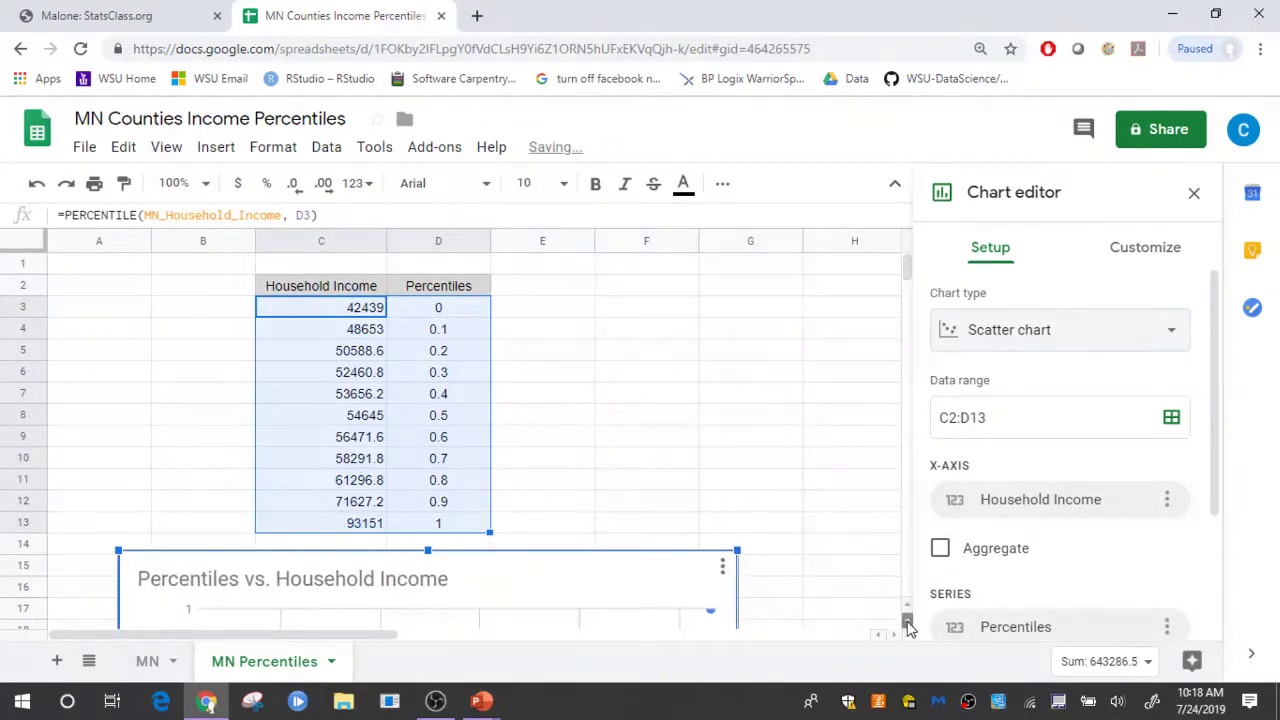
{"action": "scroll", "coordinate": [907, 625], "scroll_direction": "down", "scroll_amount": 5}
{"action": "scroll", "coordinate": [907, 625], "scroll_direction": "down", "scroll_amount": 4}
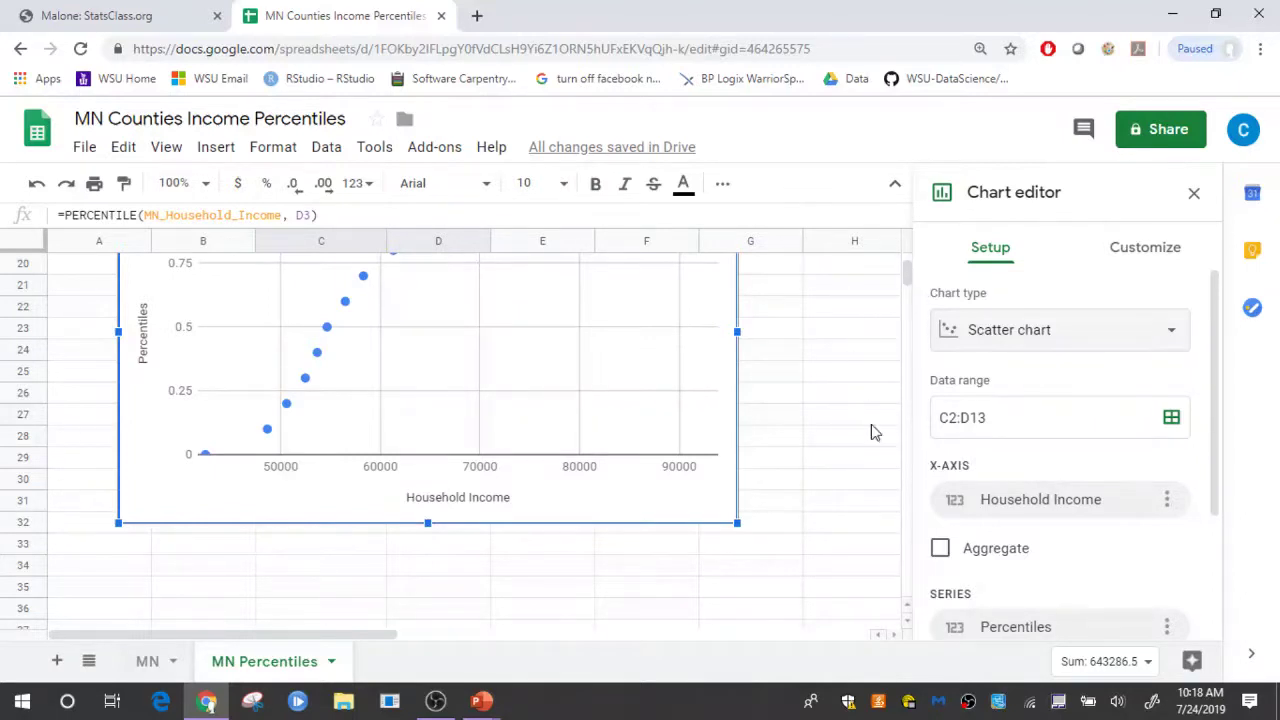
{"action": "left_click", "coordinate": [866, 308]}
- Look over the scatter chart alongside the table and shift it slightly up and left, to about row 13
{"action": "scroll", "coordinate": [890, 340], "scroll_direction": "up", "scroll_amount": 4}
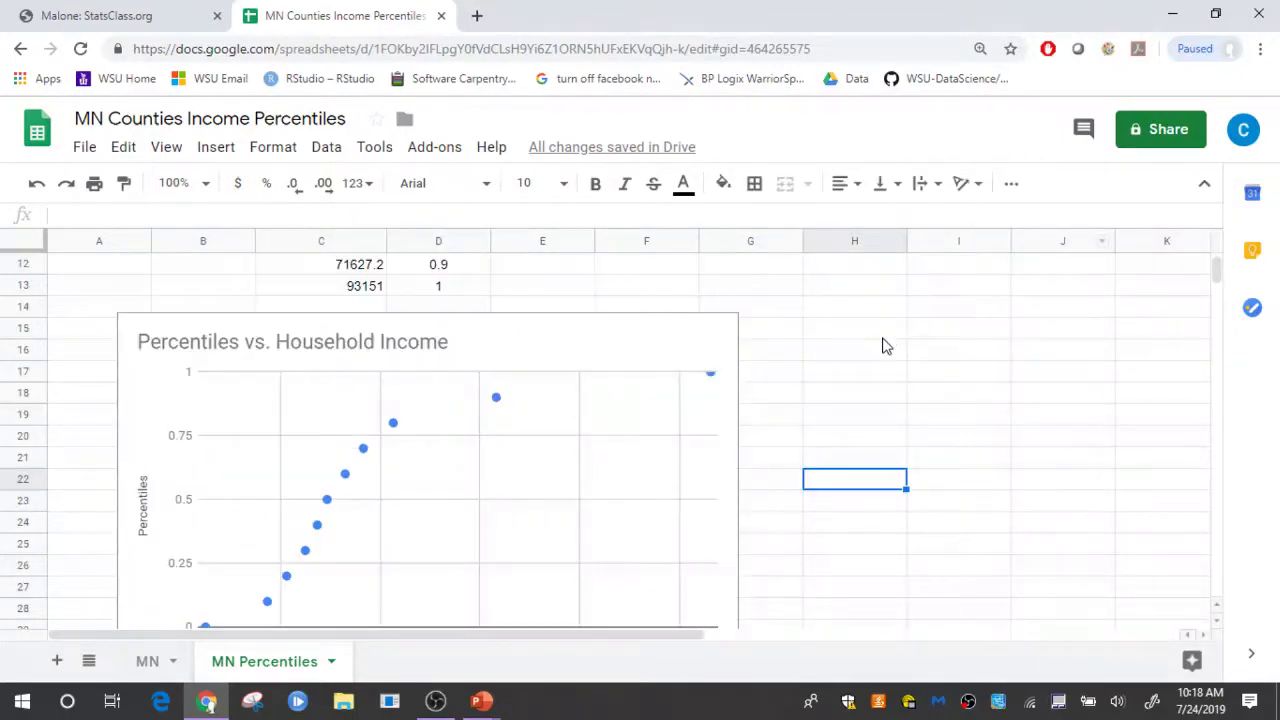
{"action": "scroll", "coordinate": [360, 427], "scroll_direction": "down", "scroll_amount": 2}
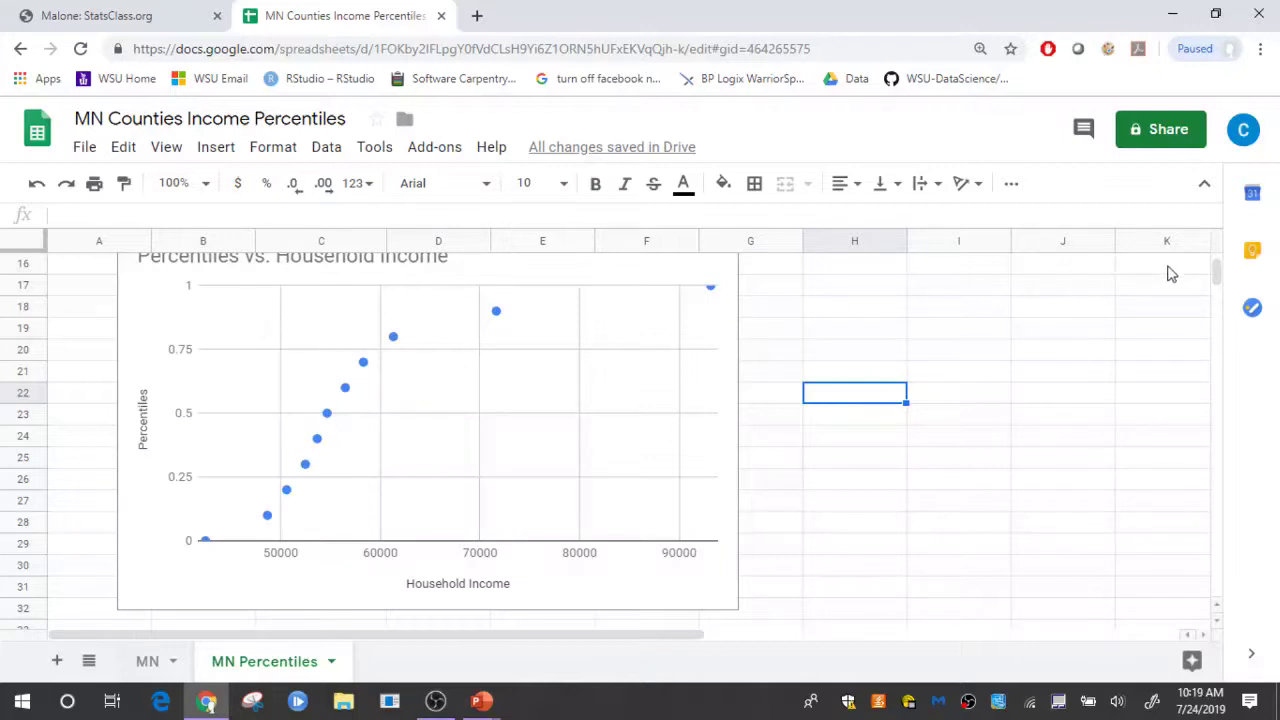
{"action": "scroll", "coordinate": [1218, 270], "scroll_direction": "up", "scroll_amount": 5}
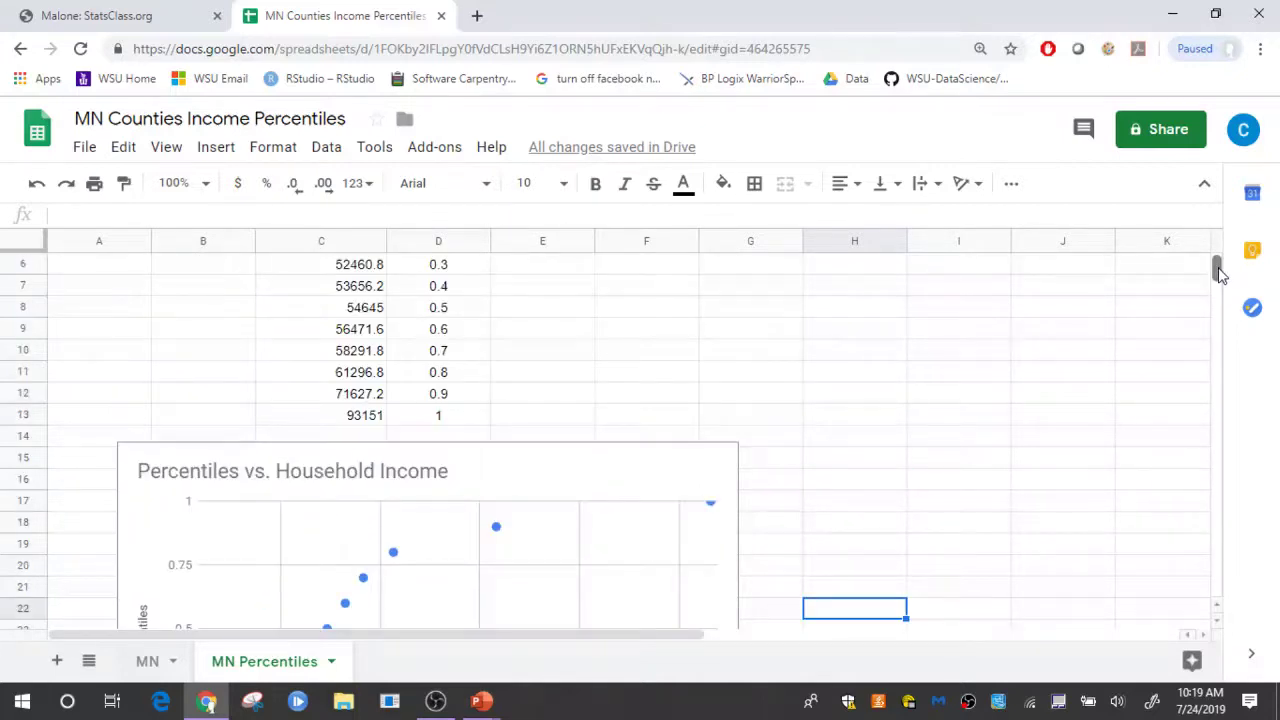
{"action": "scroll", "coordinate": [1218, 275], "scroll_direction": "down", "scroll_amount": 3}
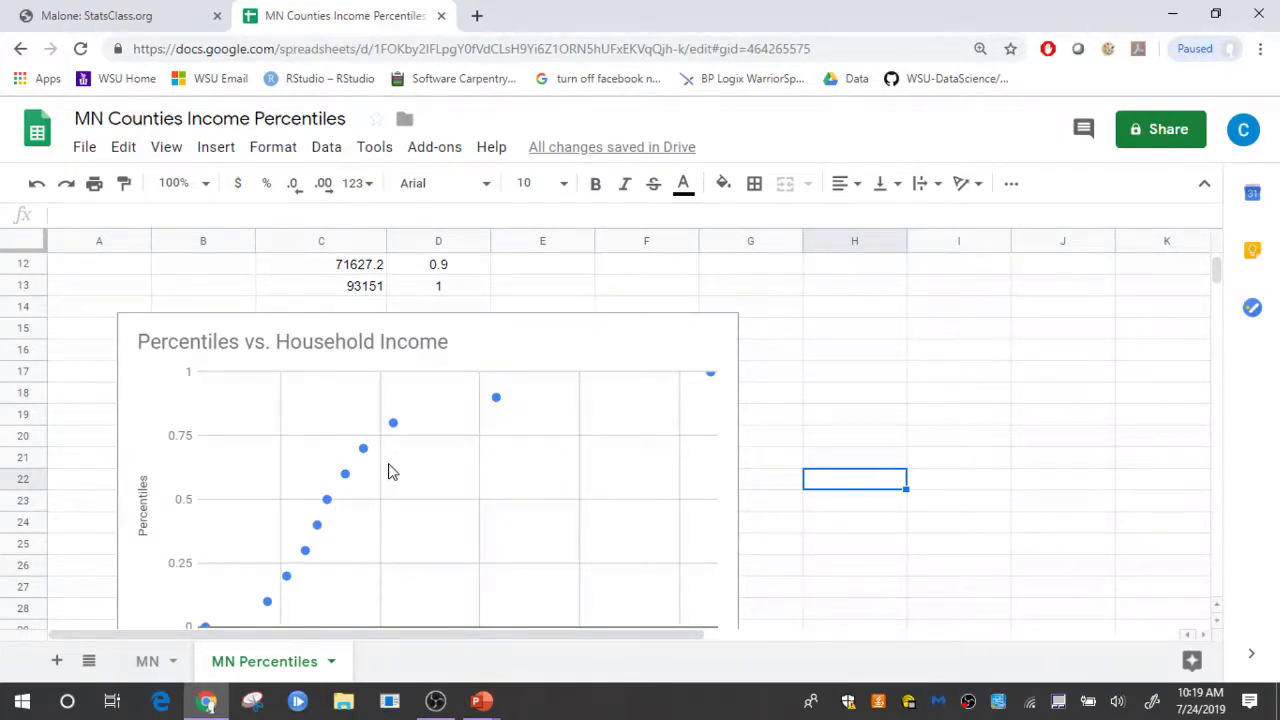
{"action": "left_click_drag", "start_coordinate": [490, 336], "coordinate": [476, 298]}
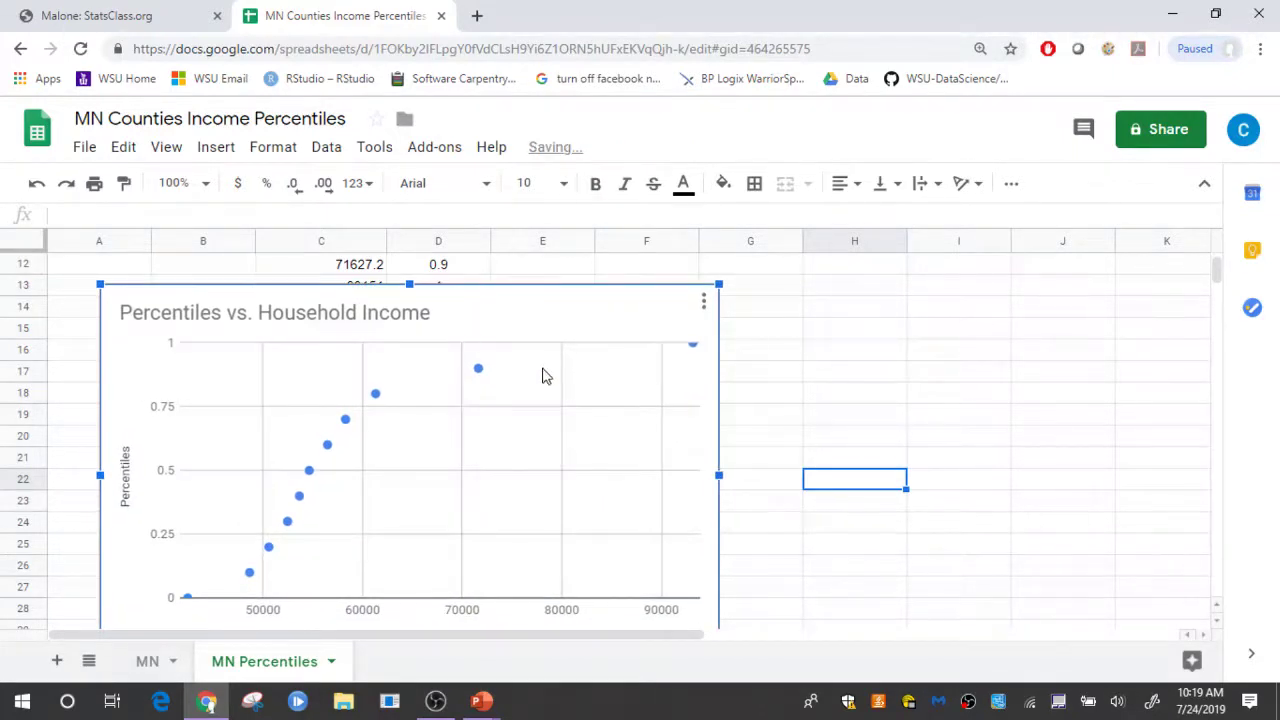
{"action": "scroll", "coordinate": [860, 392], "scroll_direction": "up", "scroll_amount": 3}
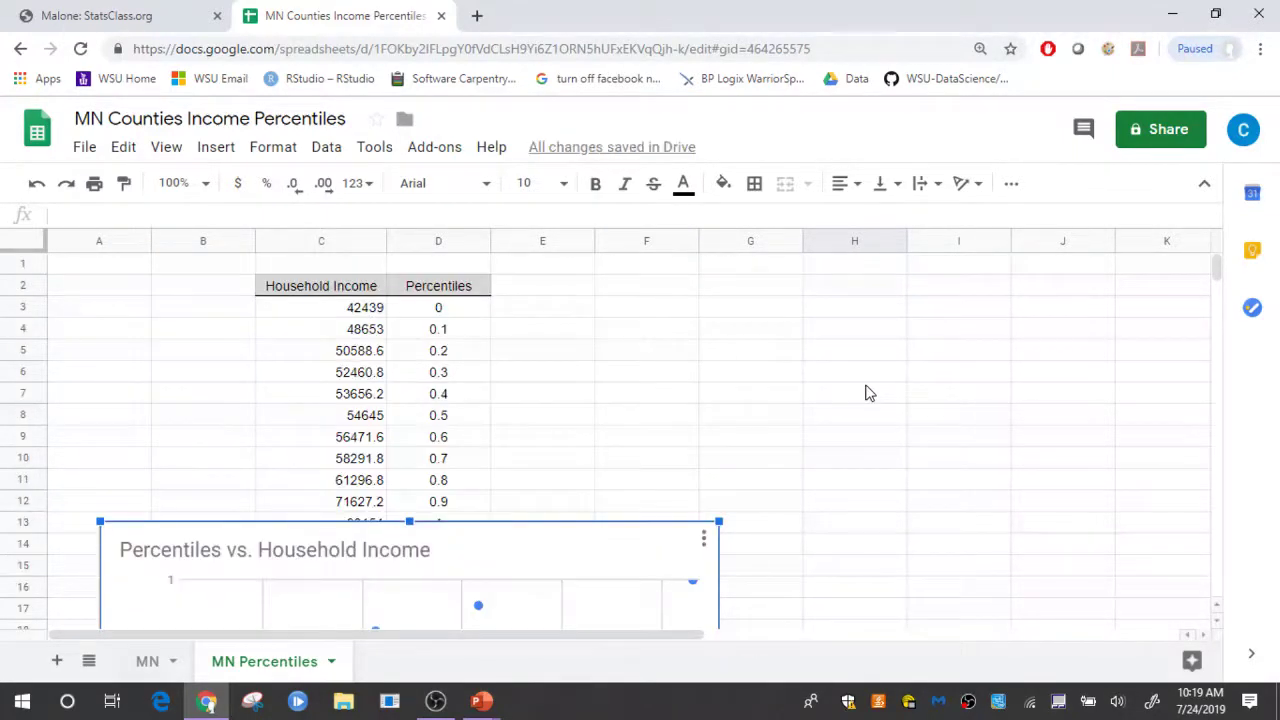